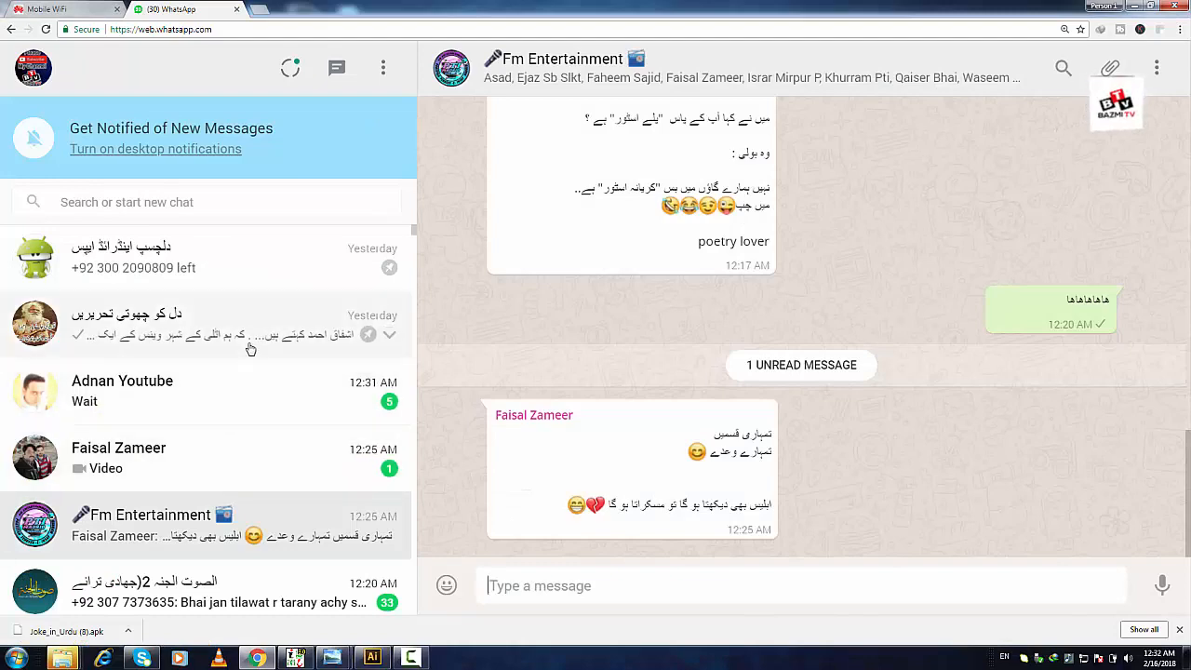
Open the group chat with the green Android picture, inspect its header member list, and copy that HTML element.
{"action": "left_click", "coordinate": [268, 269]}
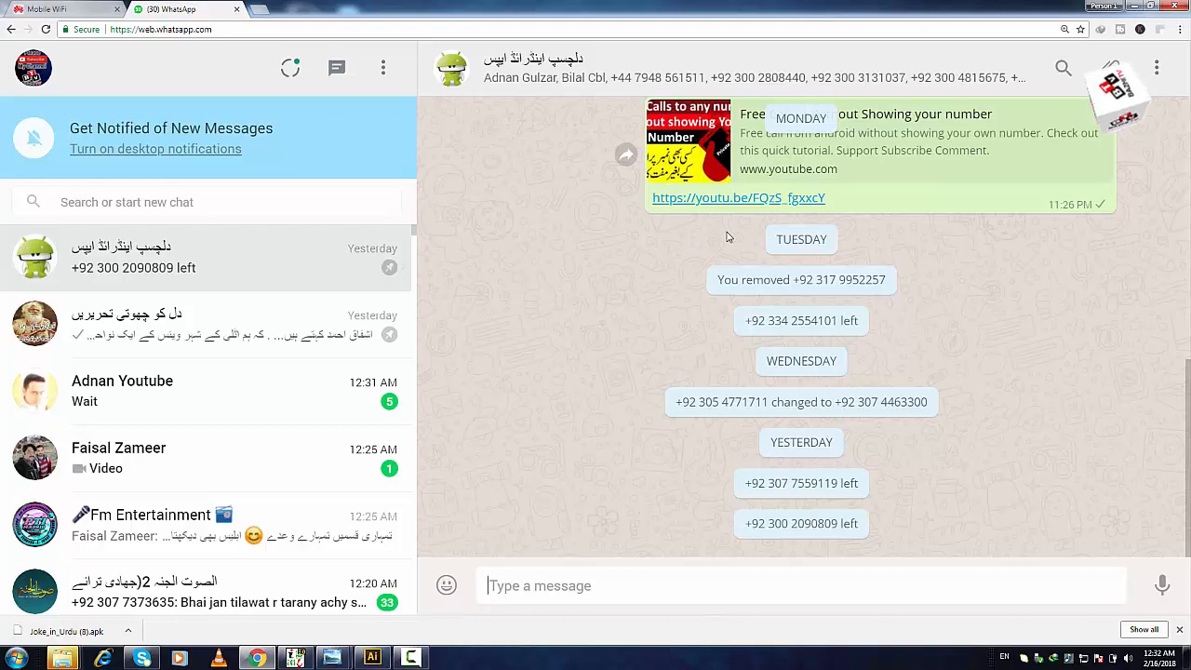
{"action": "right_click", "coordinate": [664, 82]}
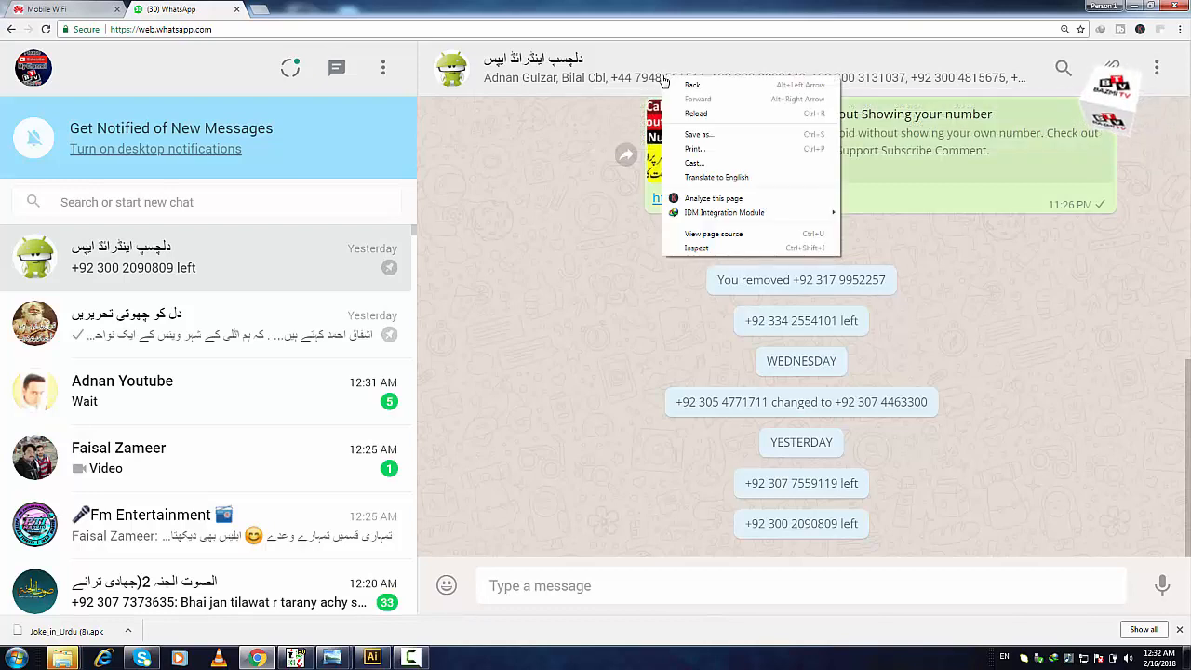
{"action": "left_click", "coordinate": [694, 250]}
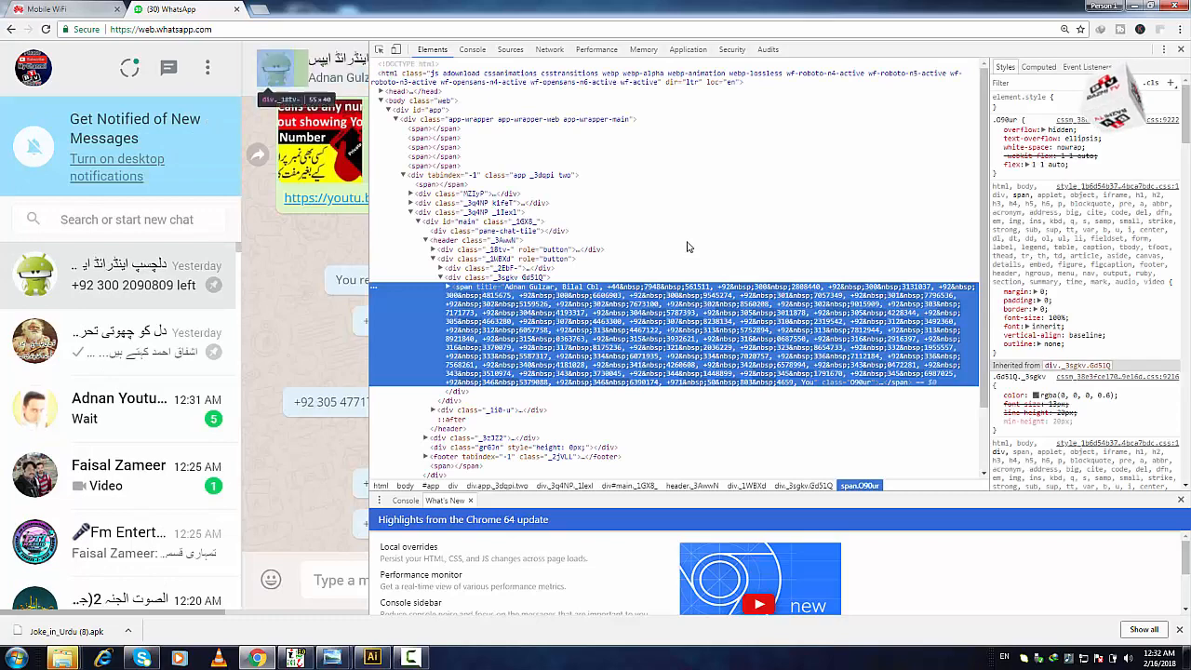
{"action": "right_click", "coordinate": [449, 290]}
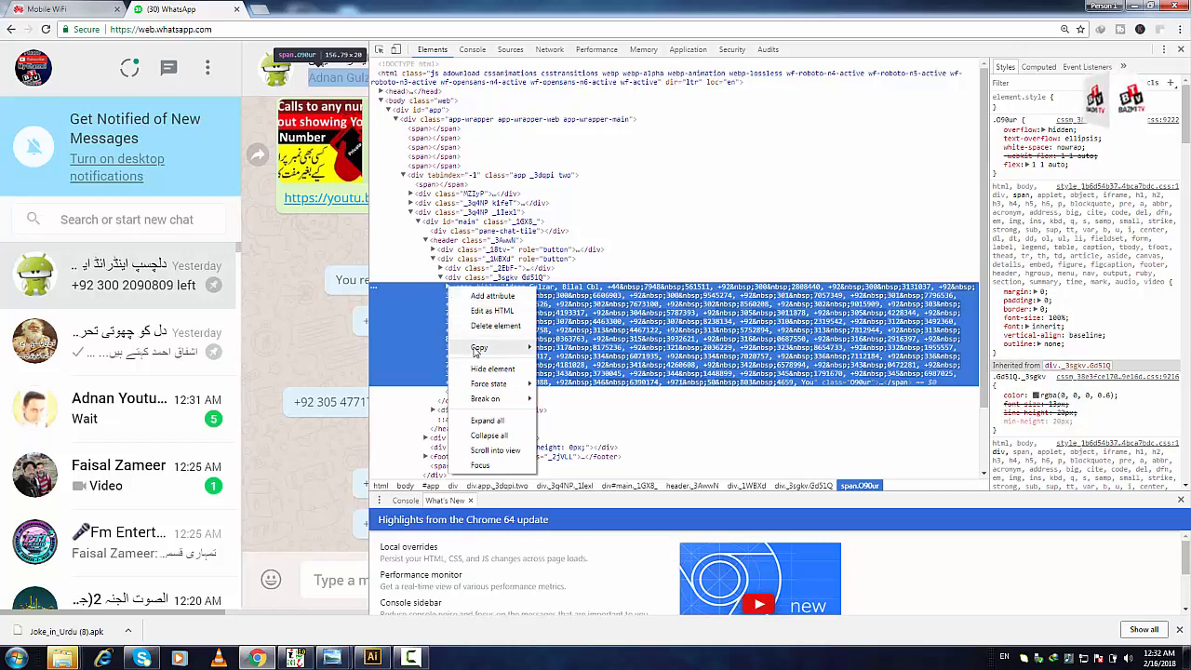
{"action": "mouse_move", "coordinate": [476, 350]}
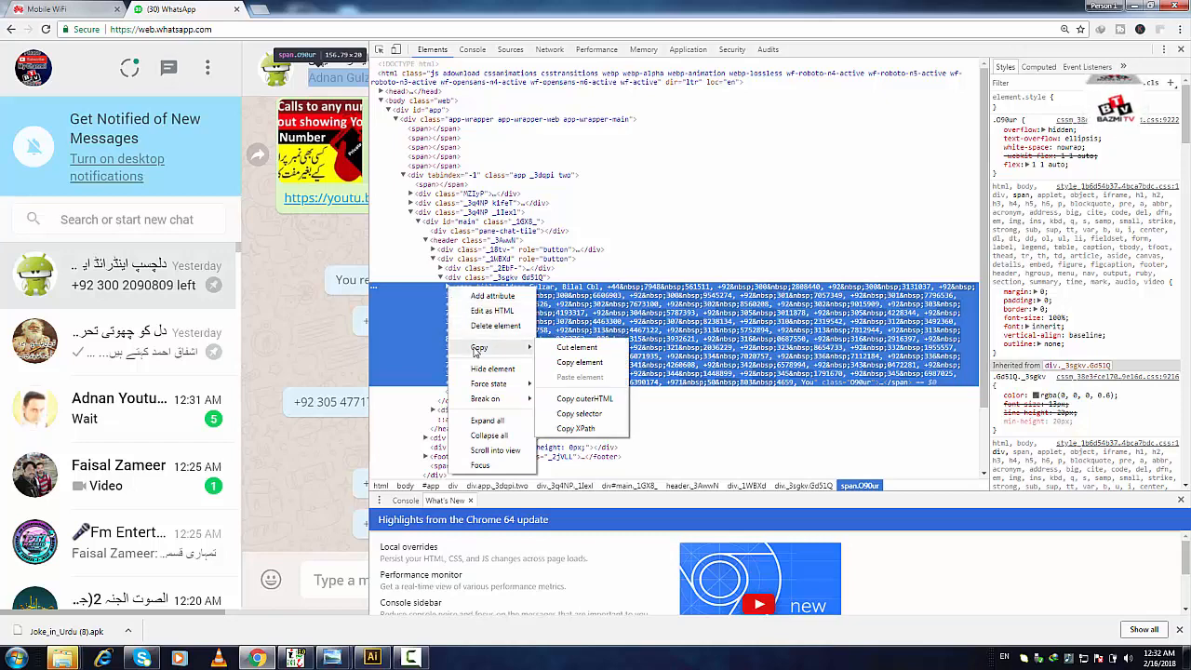
{"action": "left_click", "coordinate": [609, 363]}
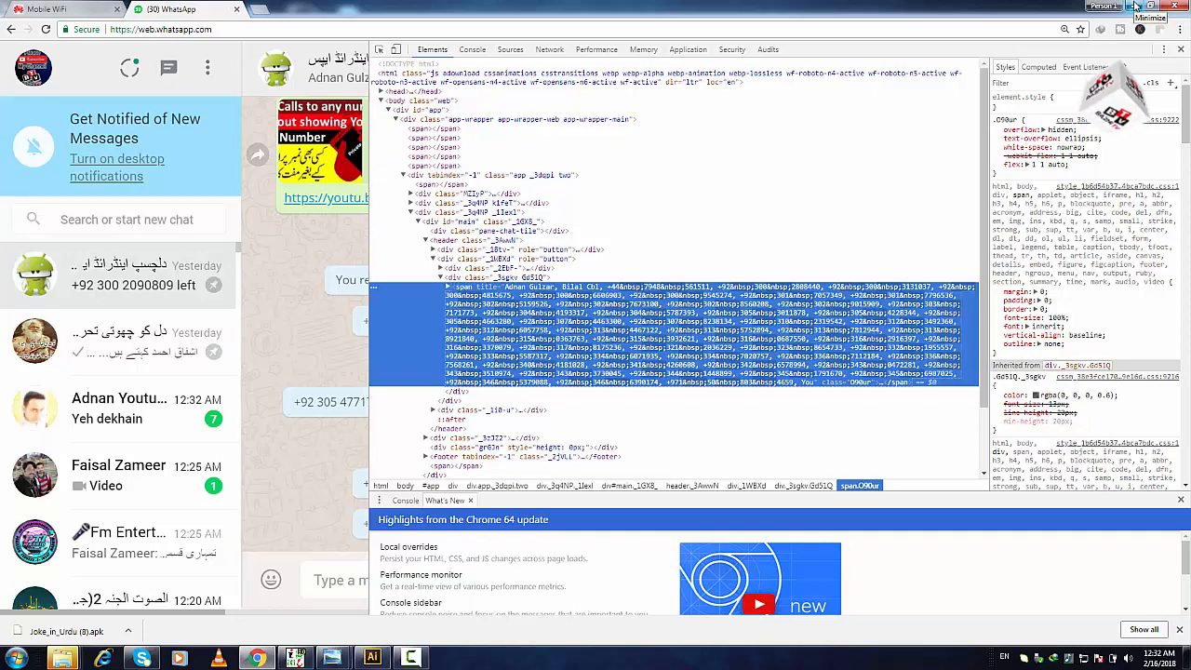
{"action": "left_click", "coordinate": [1180, 50]}
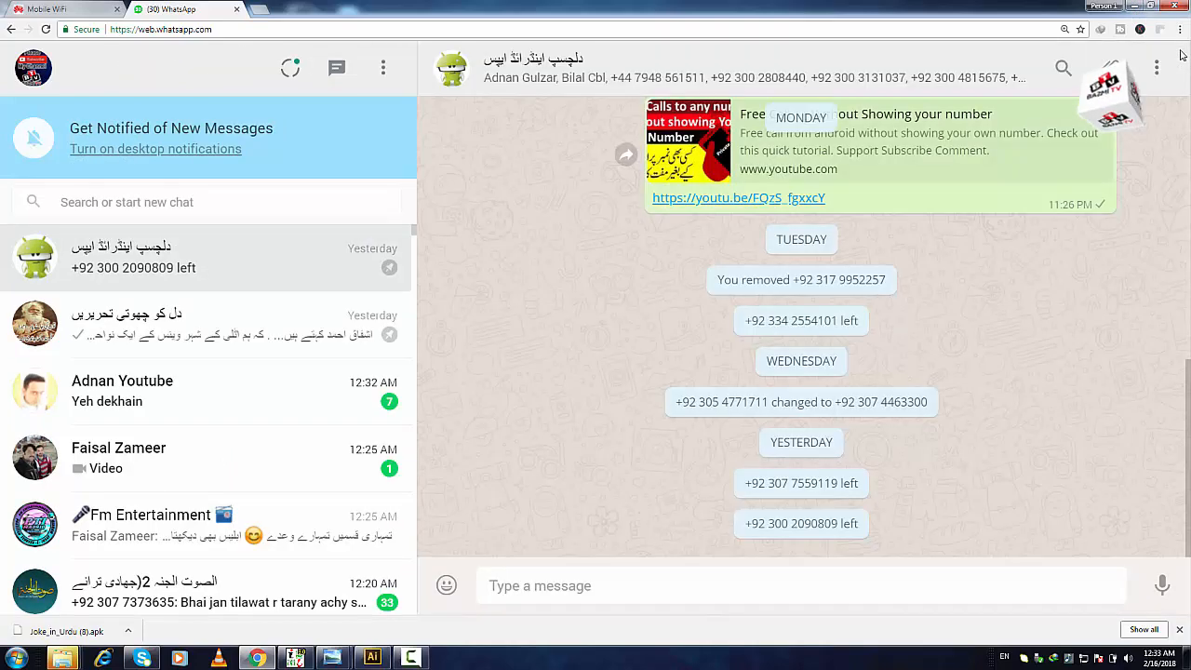
Create a new text document on the desktop with its default name.
{"action": "left_click", "coordinate": [1128, 6]}
{"action": "right_click", "coordinate": [508, 166]}
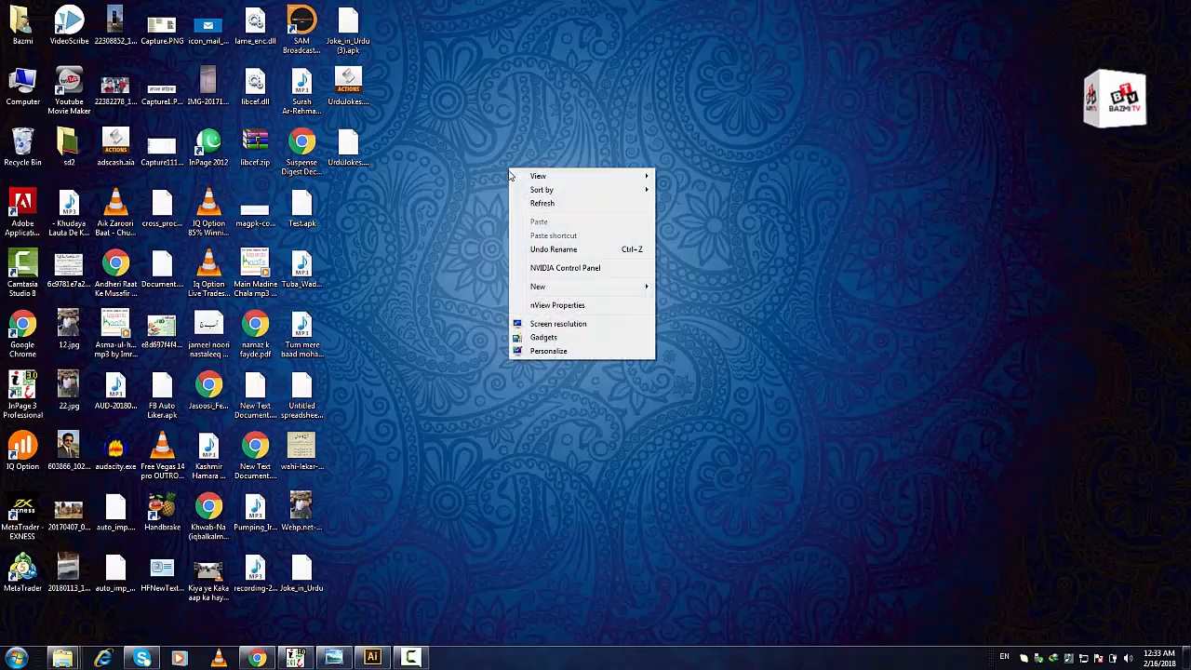
{"action": "mouse_move", "coordinate": [556, 289]}
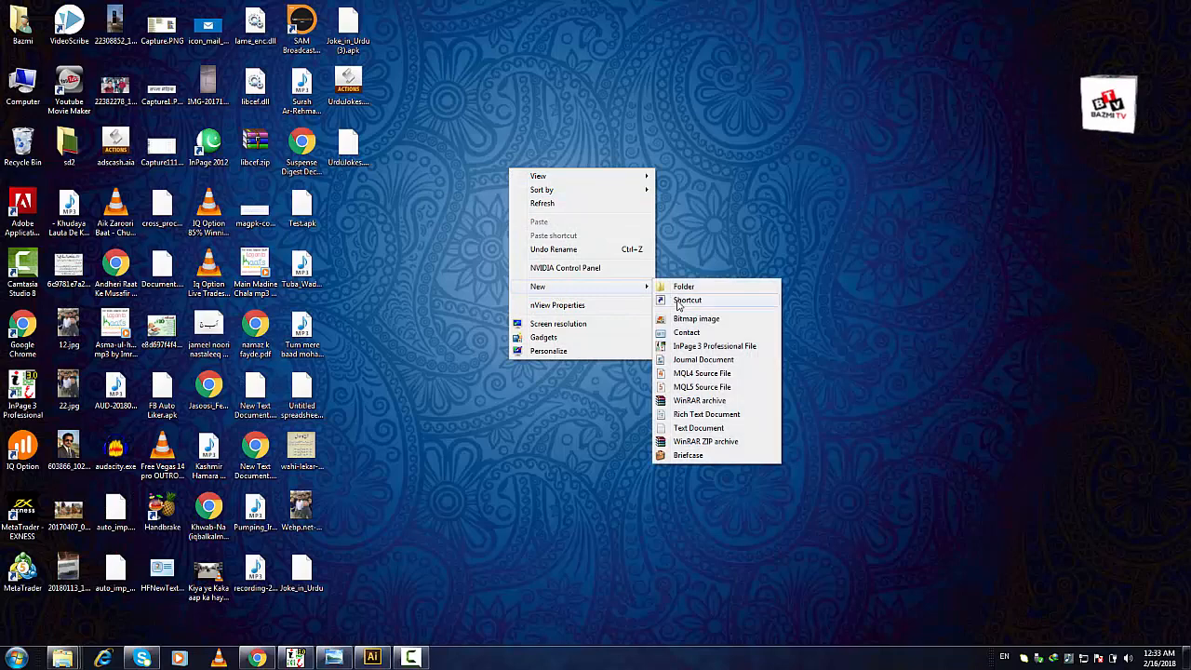
{"action": "left_click", "coordinate": [671, 430]}
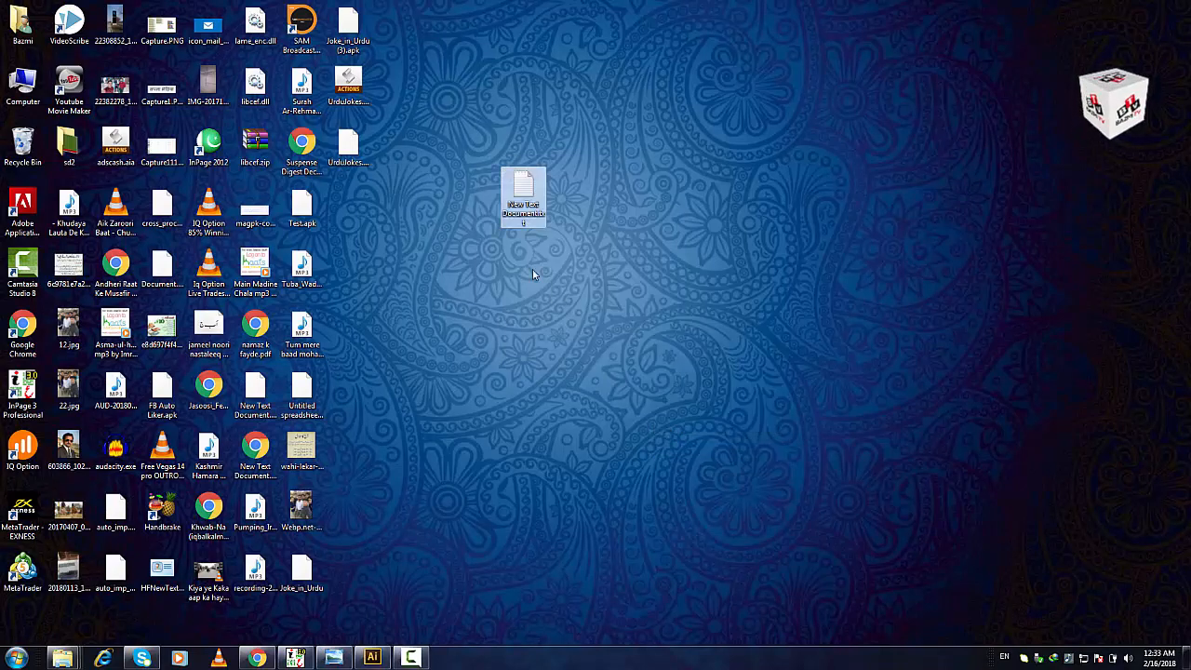
Open the new text document in Notepad and paste the copied member-list HTML into it.
{"action": "double_click", "coordinate": [532, 205]}
{"action": "left_click_drag", "start_coordinate": [528, 361], "coordinate": [729, 137]}
{"action": "right_click", "coordinate": [641, 178]}
{"action": "left_click", "coordinate": [669, 238]}
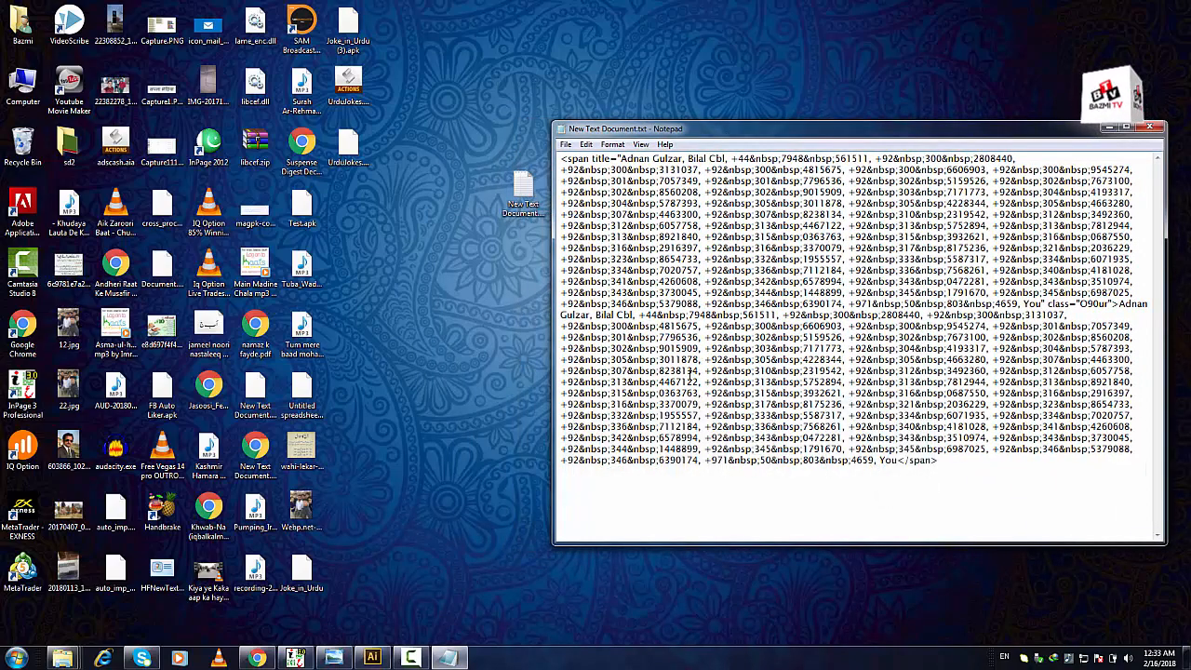
{"action": "left_click_drag", "start_coordinate": [578, 132], "coordinate": [607, 80]}
Save a copy of the document to the desktop as contacts.html.
{"action": "left_click", "coordinate": [594, 91]}
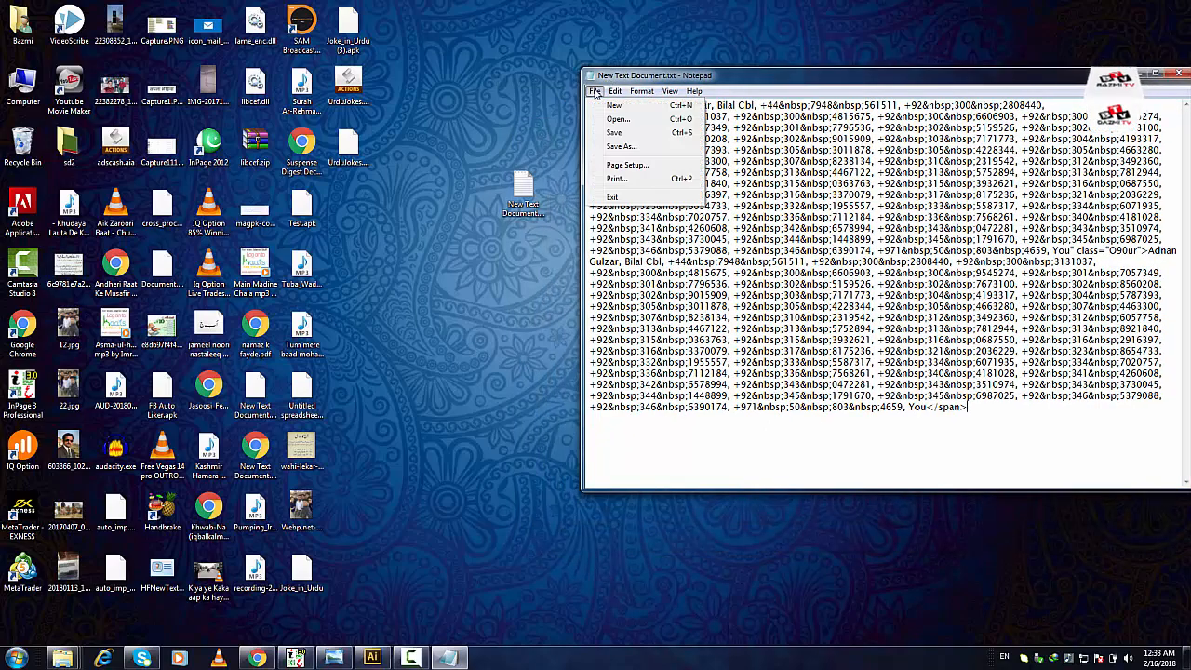
{"action": "left_click", "coordinate": [621, 146]}
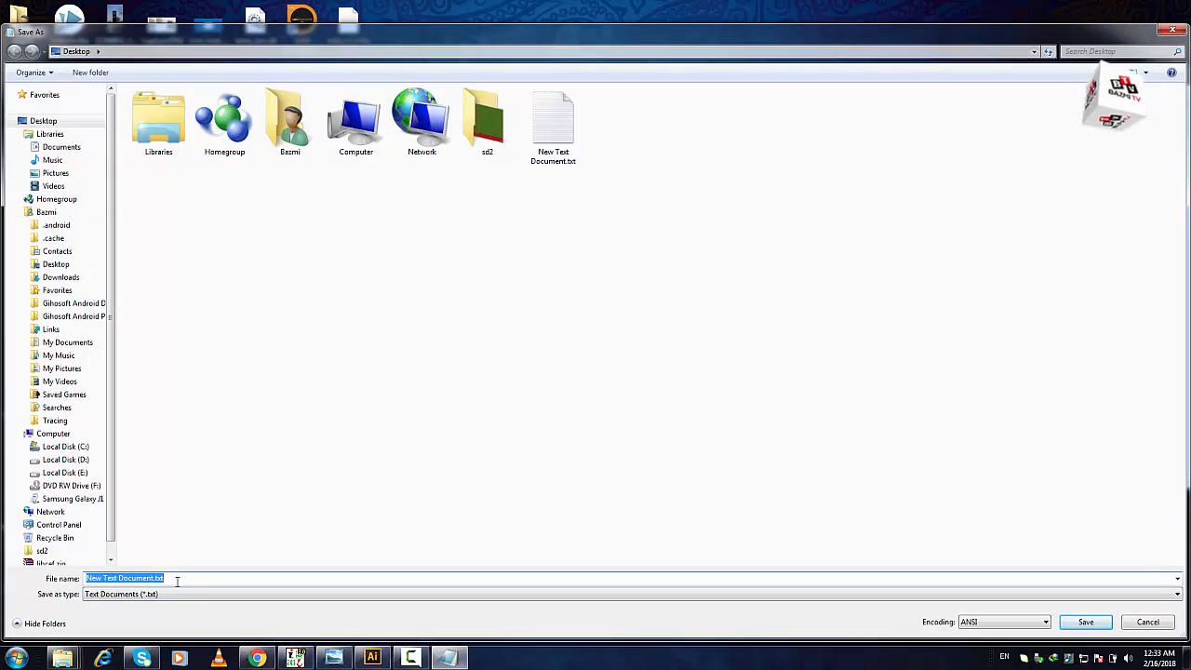
{"action": "type", "text": "kuch b"}
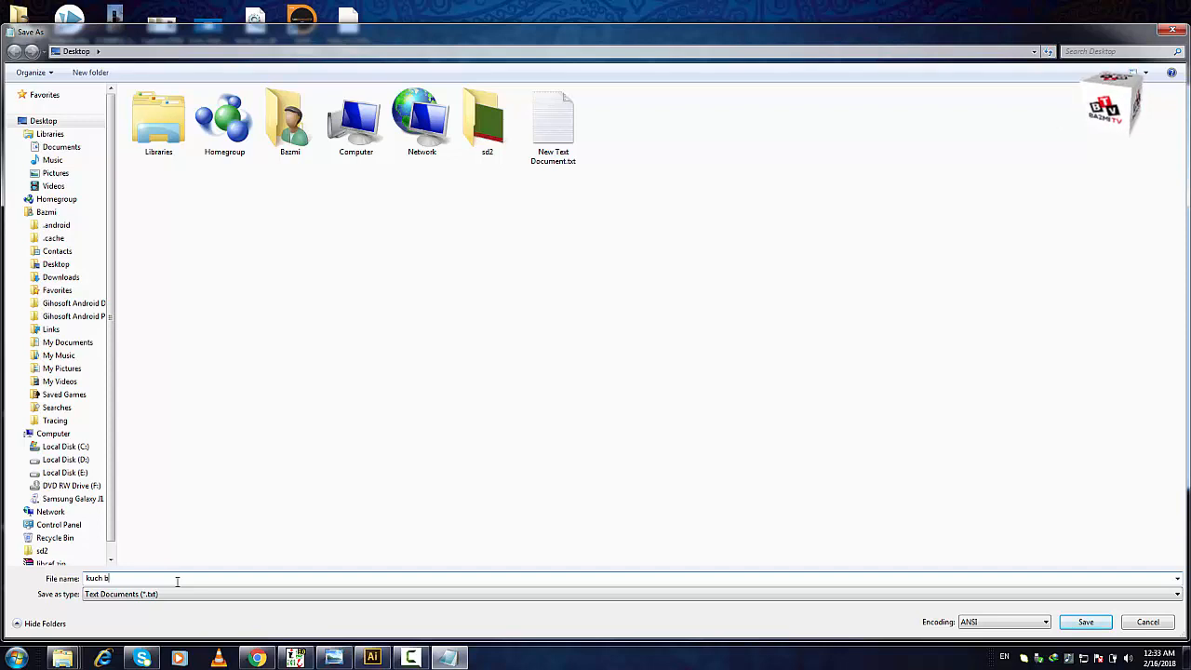
{"action": "key", "text": "BackSpace"}
{"action": "key", "text": "BackSpace"}
{"action": "key", "text": "BackSpace"}
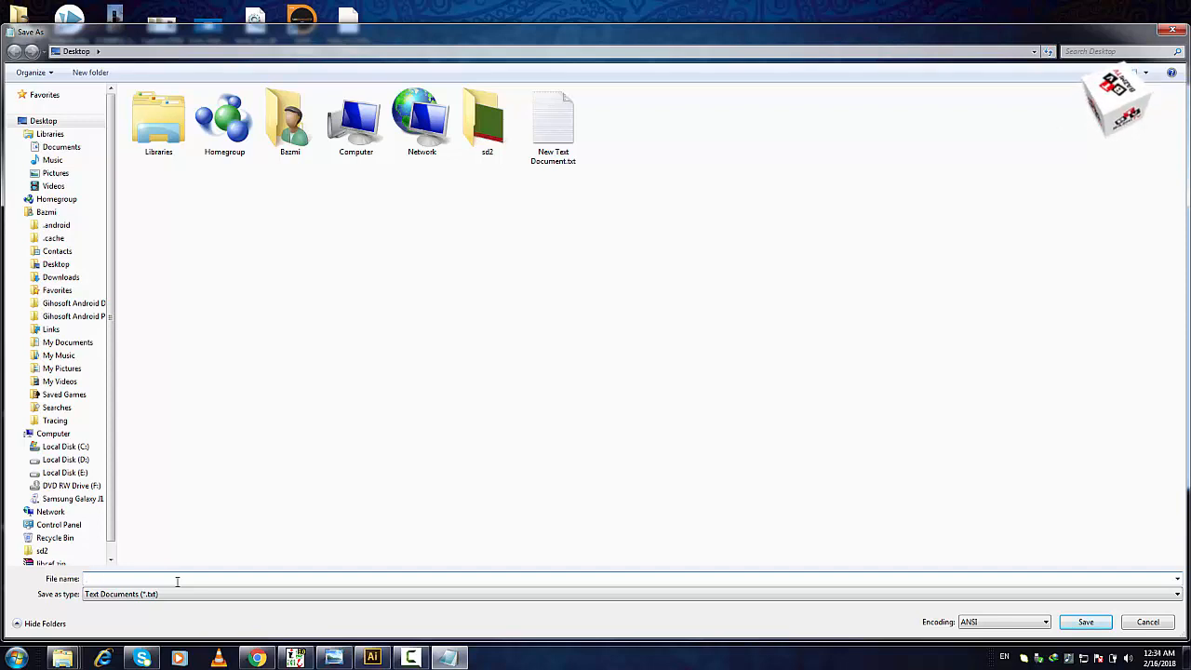
{"action": "type", "text": "contacts"}
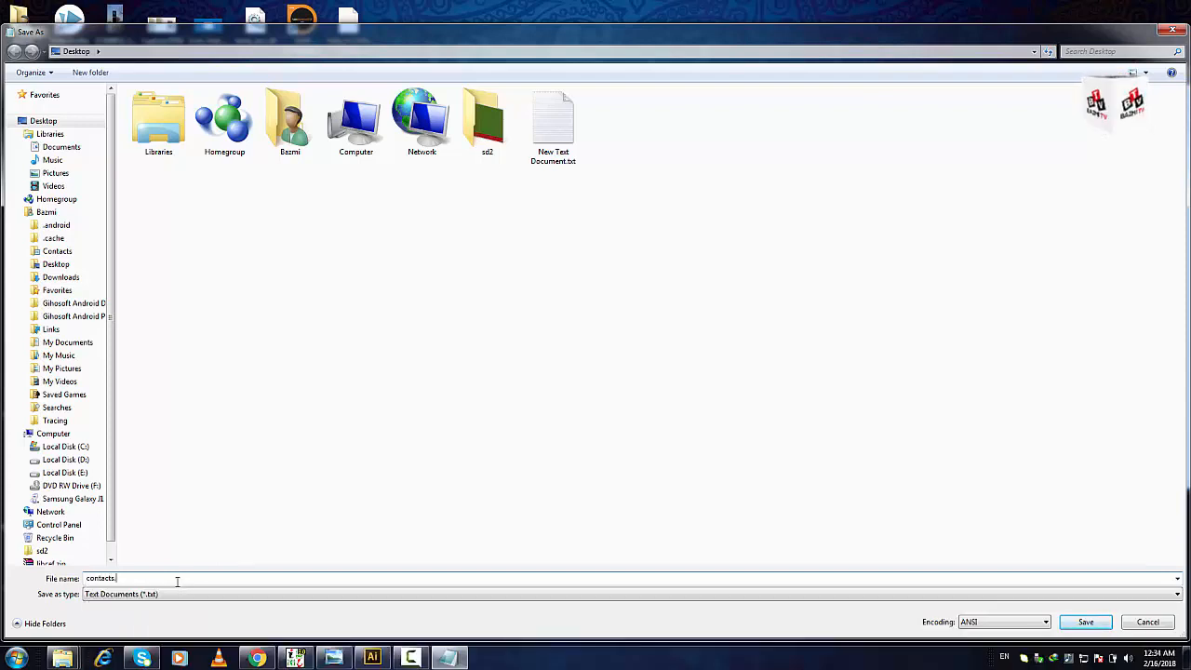
{"action": "type", "text": ".hm"}
{"action": "key", "text": "BackSpace"}
{"action": "key", "text": "BackSpace"}
{"action": "type", "text": "html"}
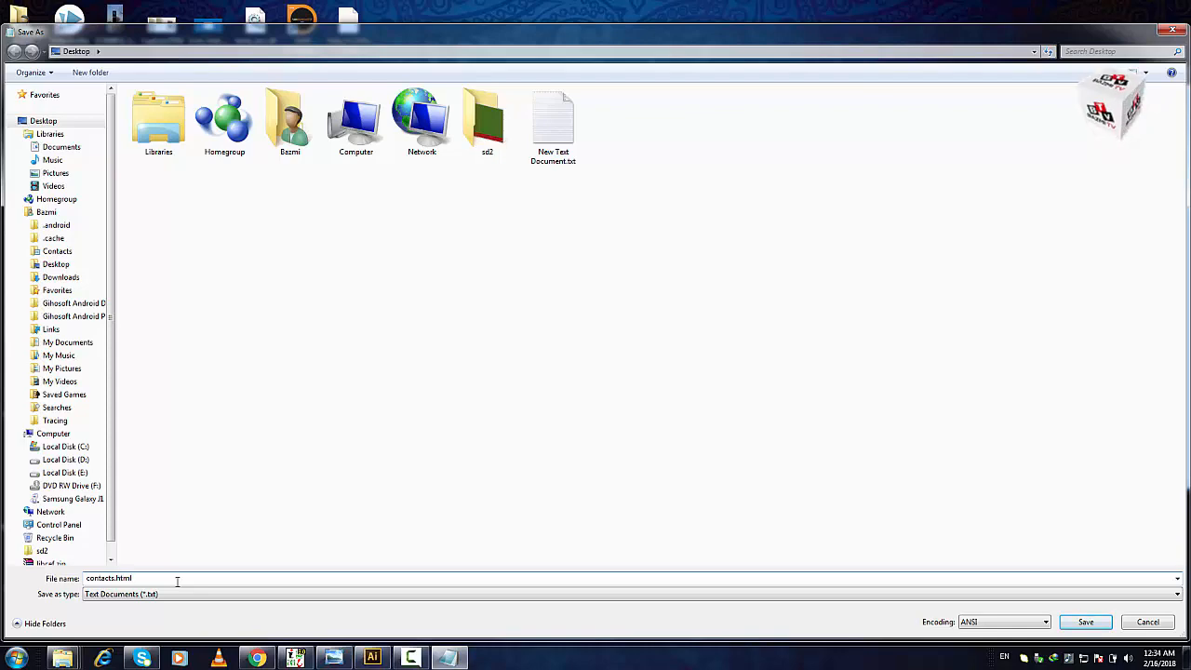
{"action": "key", "text": "Return"}
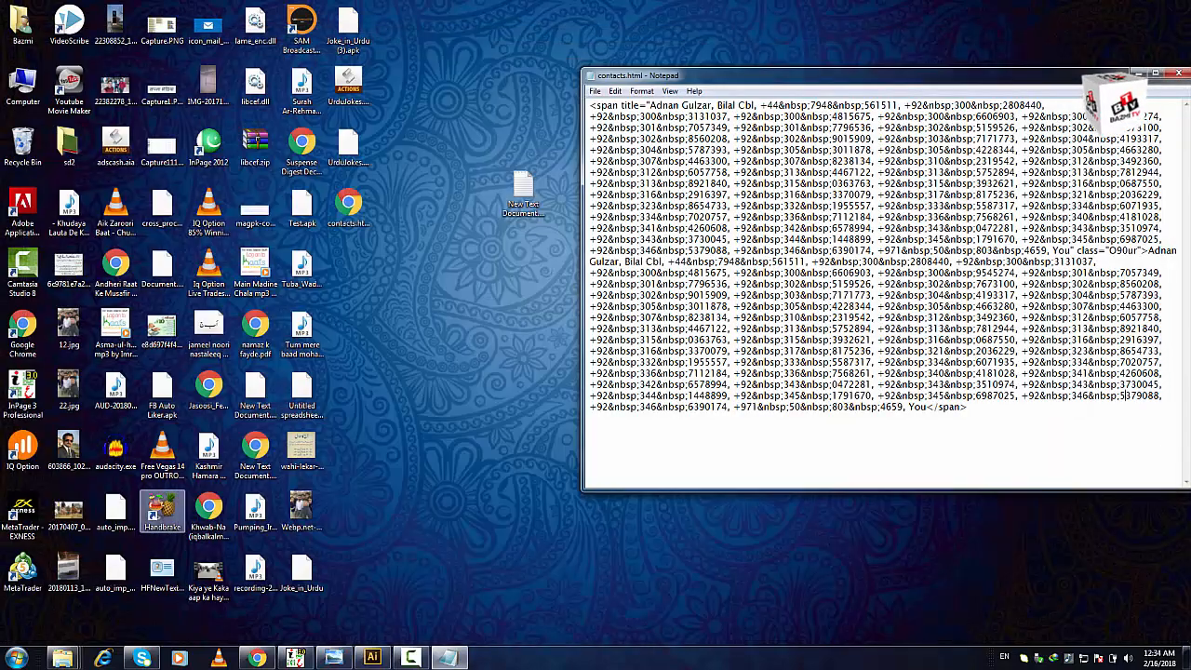
Open contacts.html from the desktop in the browser and copy the entire displayed contact list.
{"action": "left_click", "coordinate": [362, 233]}
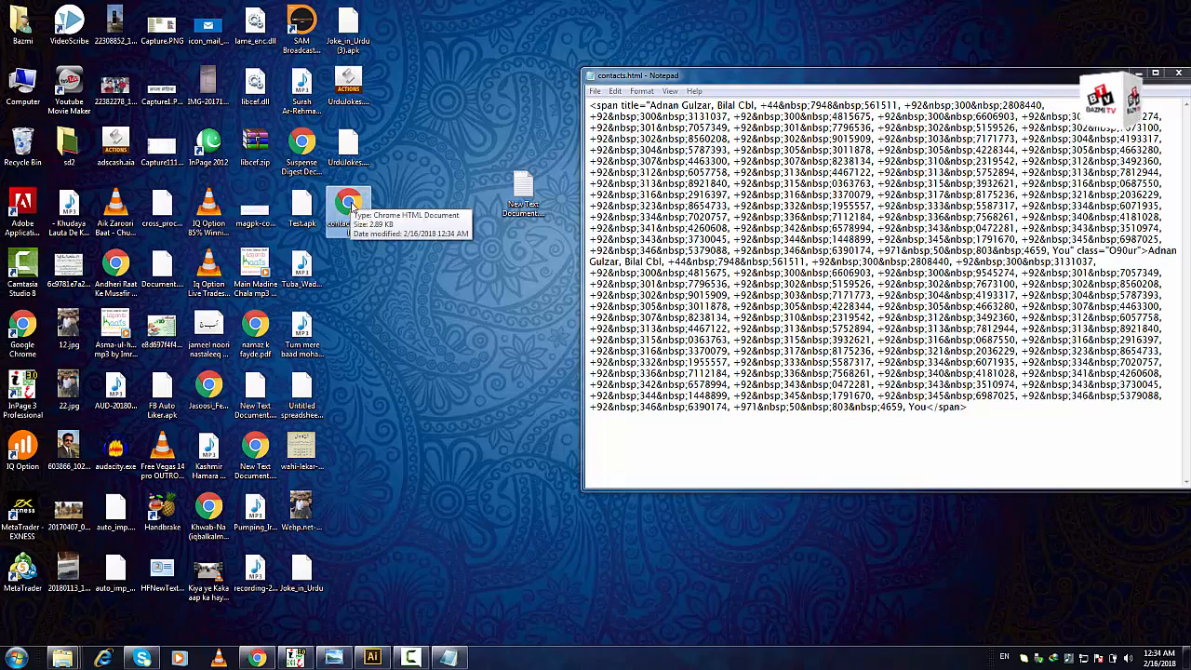
{"action": "double_click", "coordinate": [352, 207]}
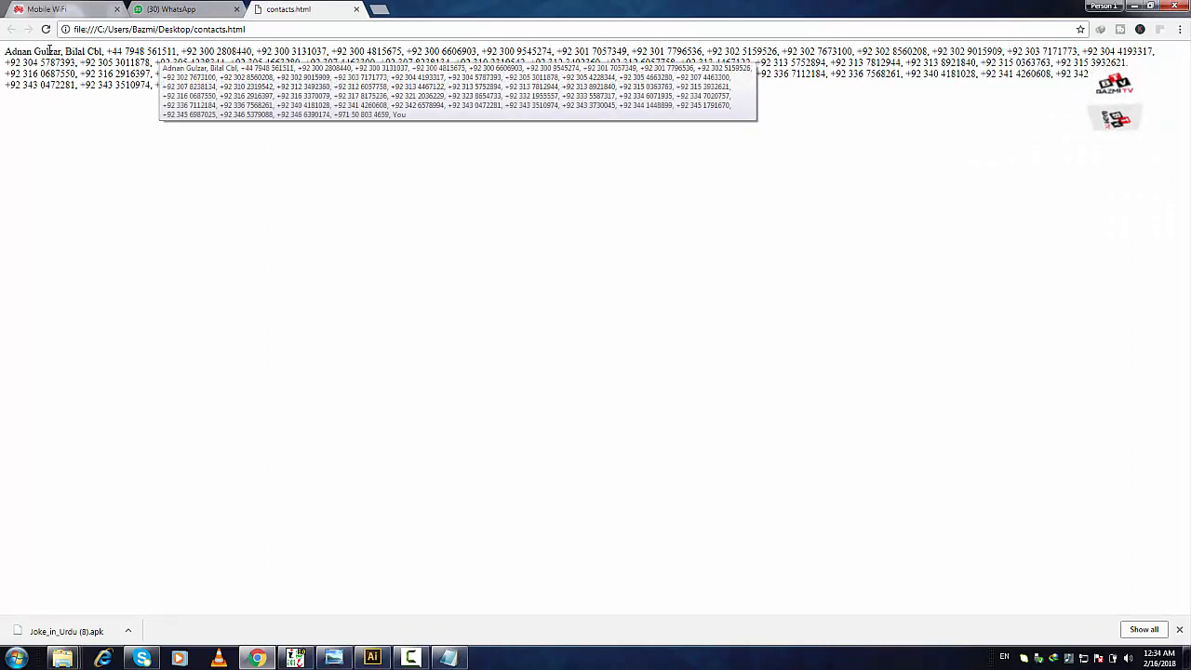
{"action": "left_click_drag", "start_coordinate": [105, 51], "coordinate": [56, 54]}
{"action": "left_click", "coordinate": [141, 83]}
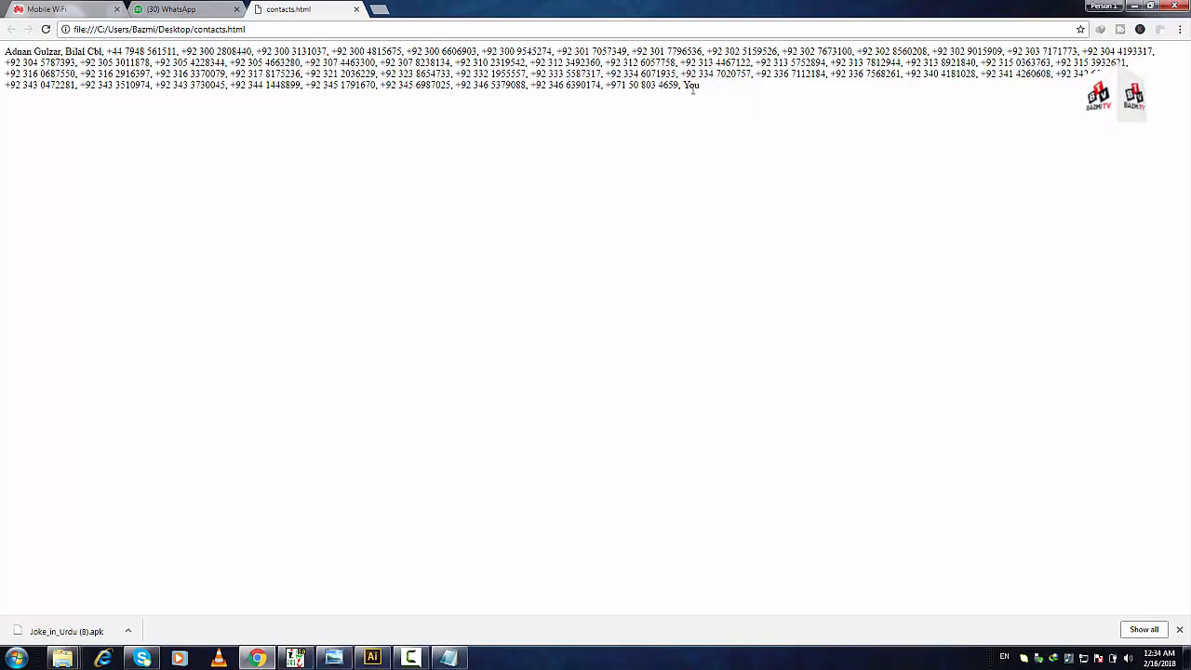
{"action": "key", "text": "ctrl+c"}
{"action": "left_click_drag", "start_coordinate": [699, 84], "coordinate": [2, 46]}
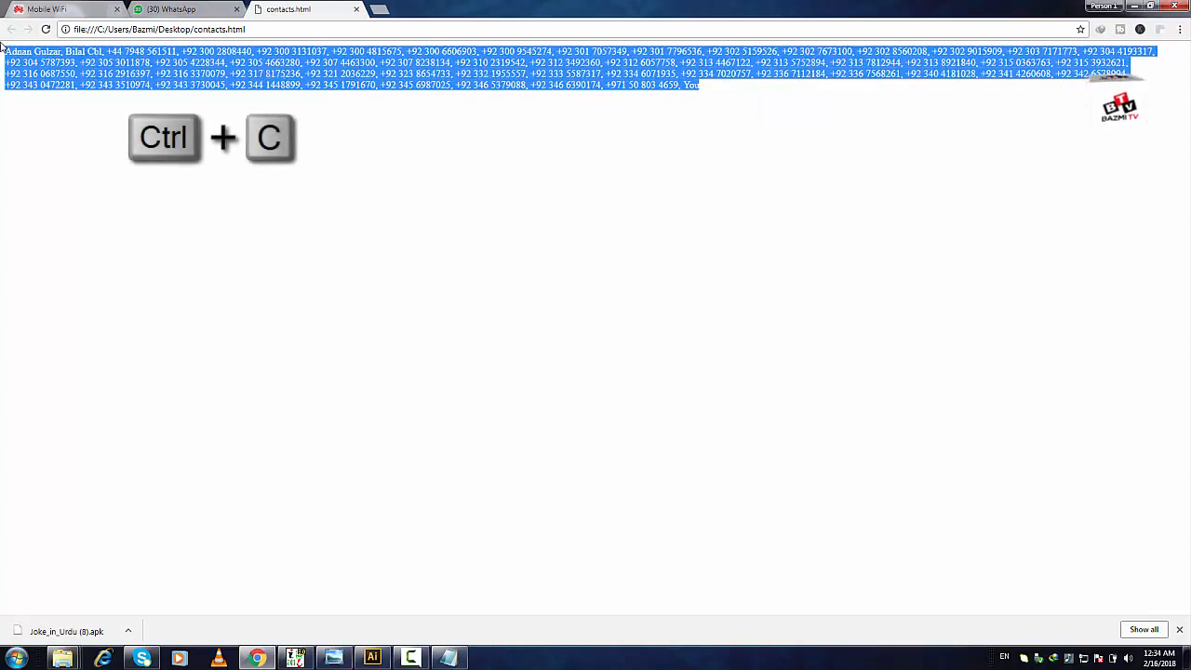
Switch to Notepad and replace all the HTML markup in contacts.html with the copied plain contact list.
{"action": "left_click", "coordinate": [448, 658]}
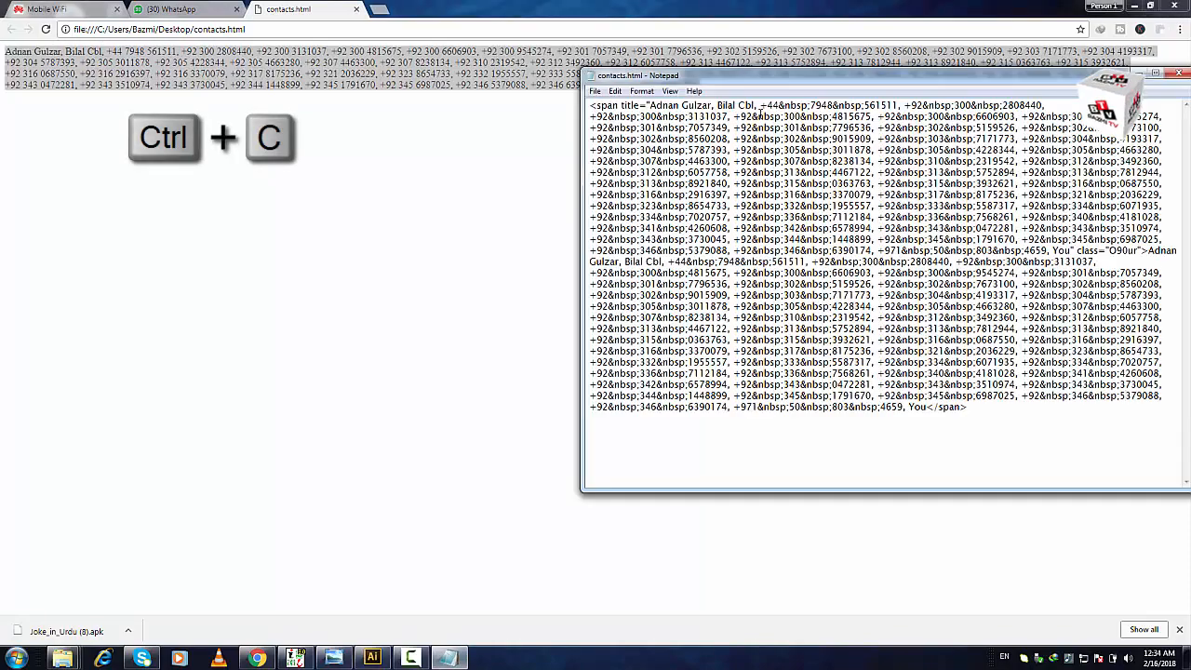
{"action": "left_click_drag", "start_coordinate": [739, 82], "coordinate": [486, 90]}
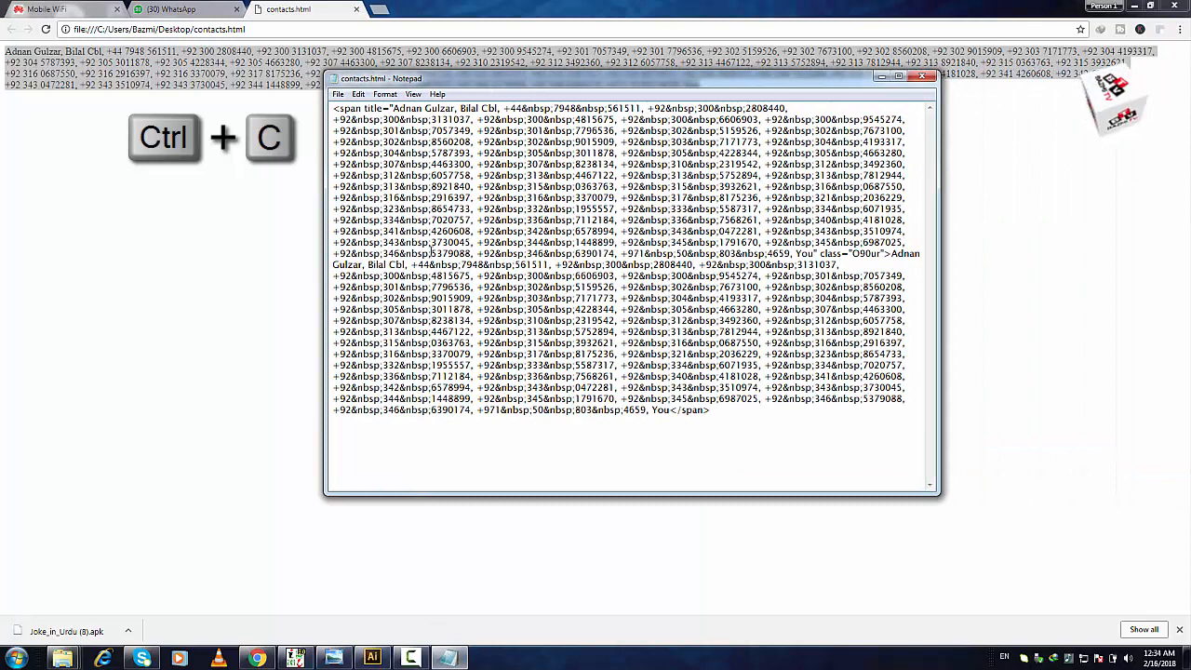
{"action": "key", "text": "ctrl+a"}
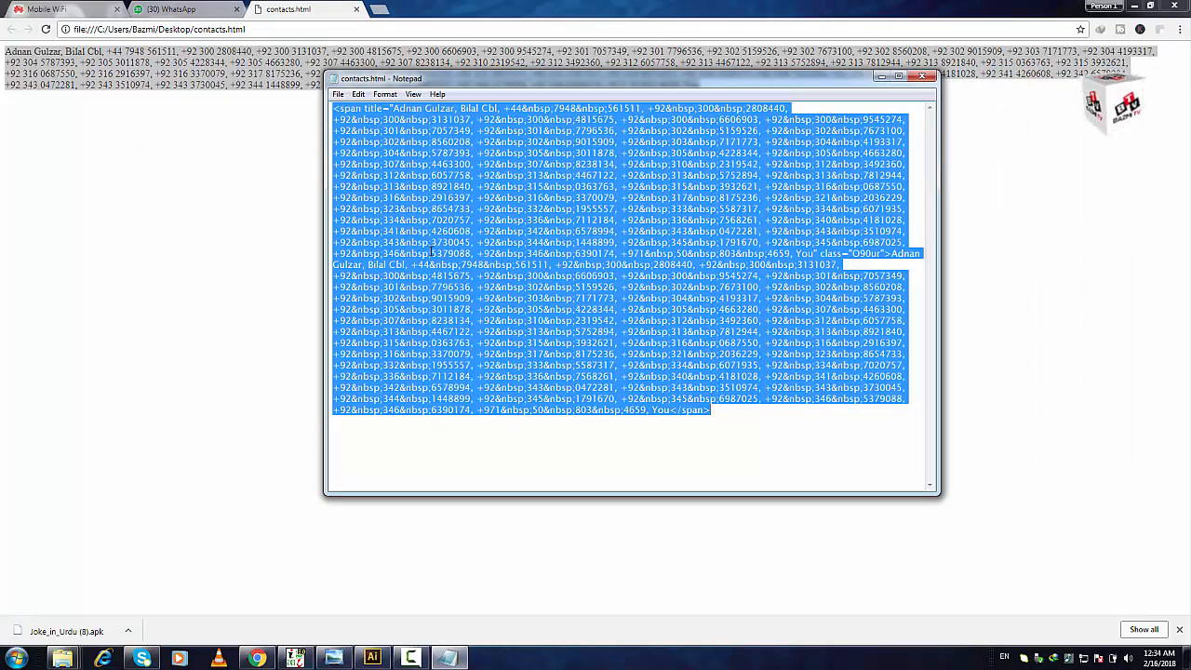
{"action": "key", "text": "Delete"}
{"action": "key", "text": "ctrl+v"}
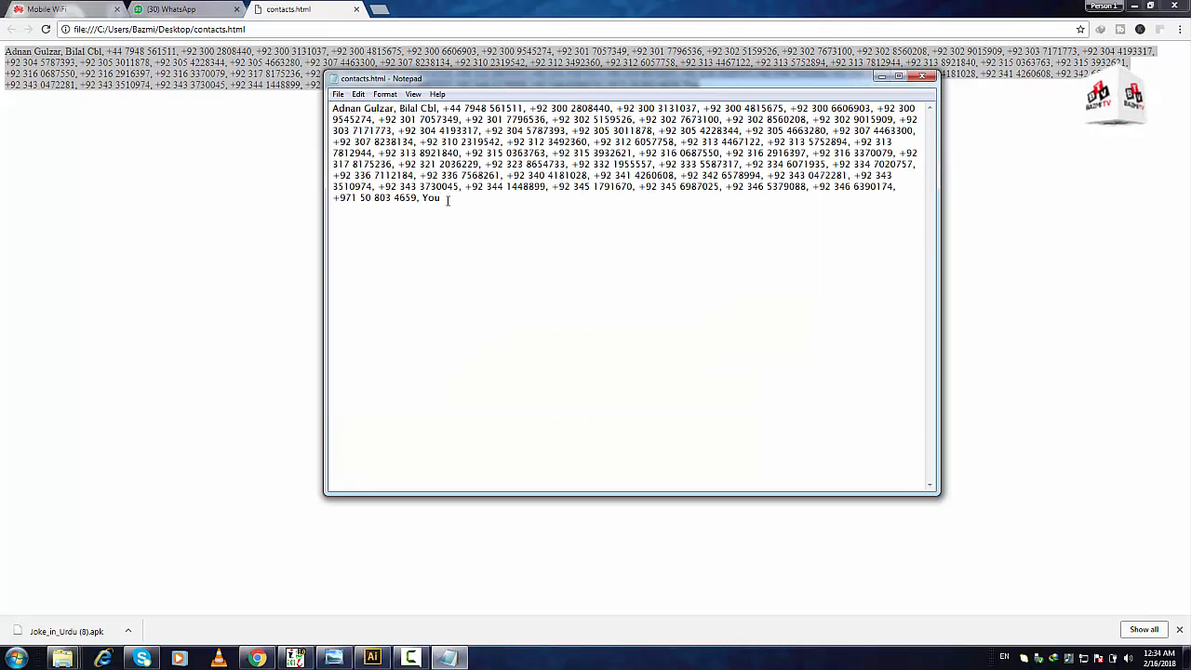
Delete the trailing word "You" and the two contact names at the start, leaving only phone numbers.
{"action": "left_click_drag", "start_coordinate": [445, 201], "coordinate": [420, 200]}
{"action": "key", "text": "Delete"}
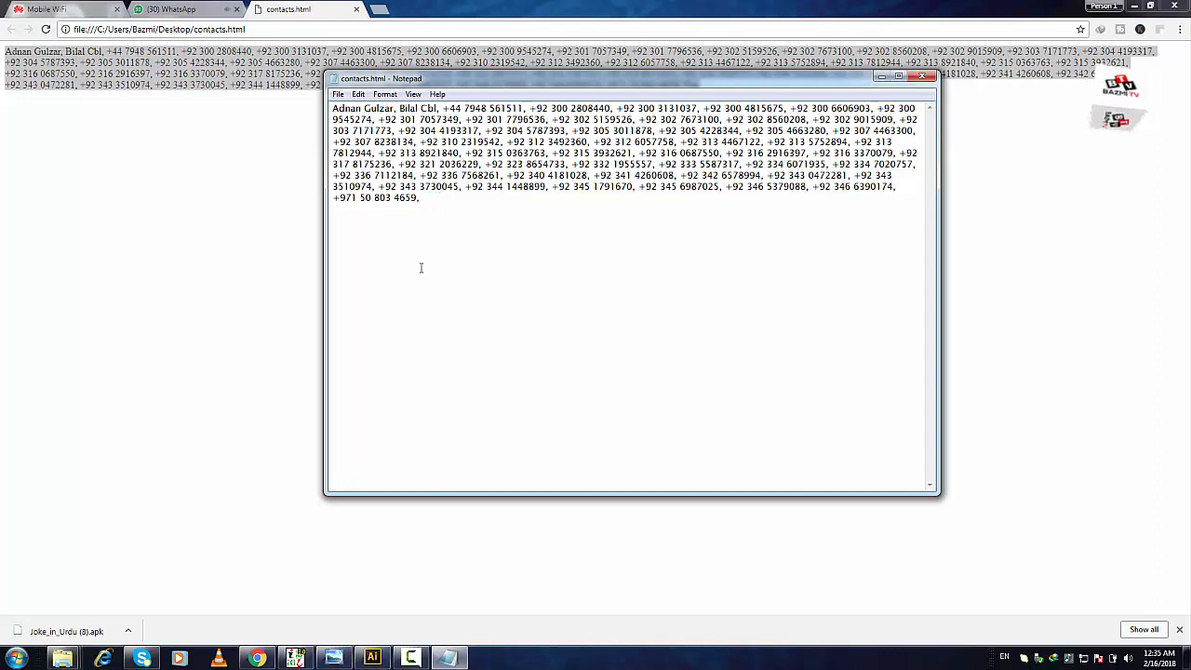
{"action": "left_click_drag", "start_coordinate": [442, 108], "coordinate": [313, 108]}
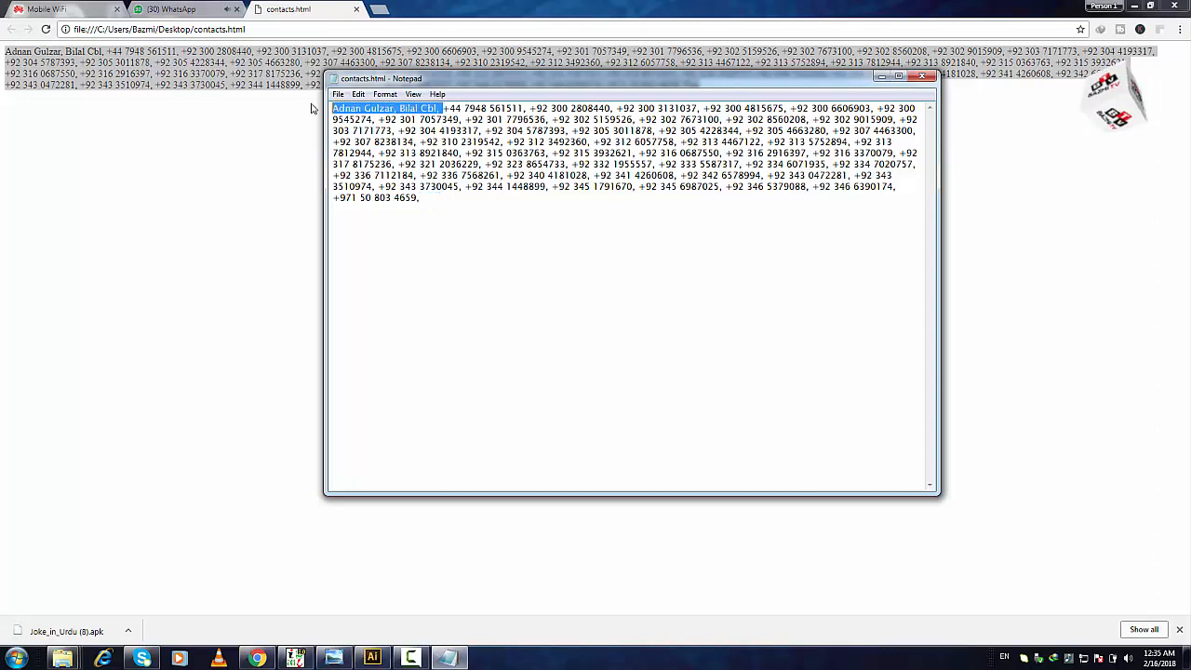
{"action": "key", "text": "Delete"}
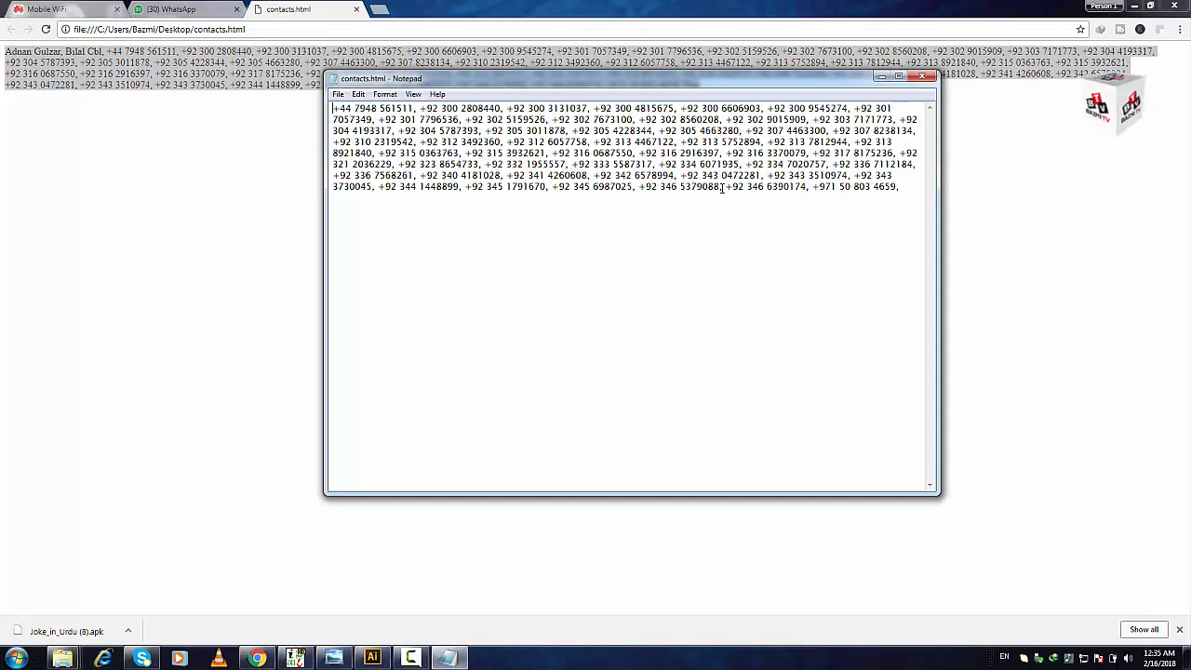
Remove every comma from the number list by replacing all "," with nothing.
{"action": "left_click", "coordinate": [359, 95]}
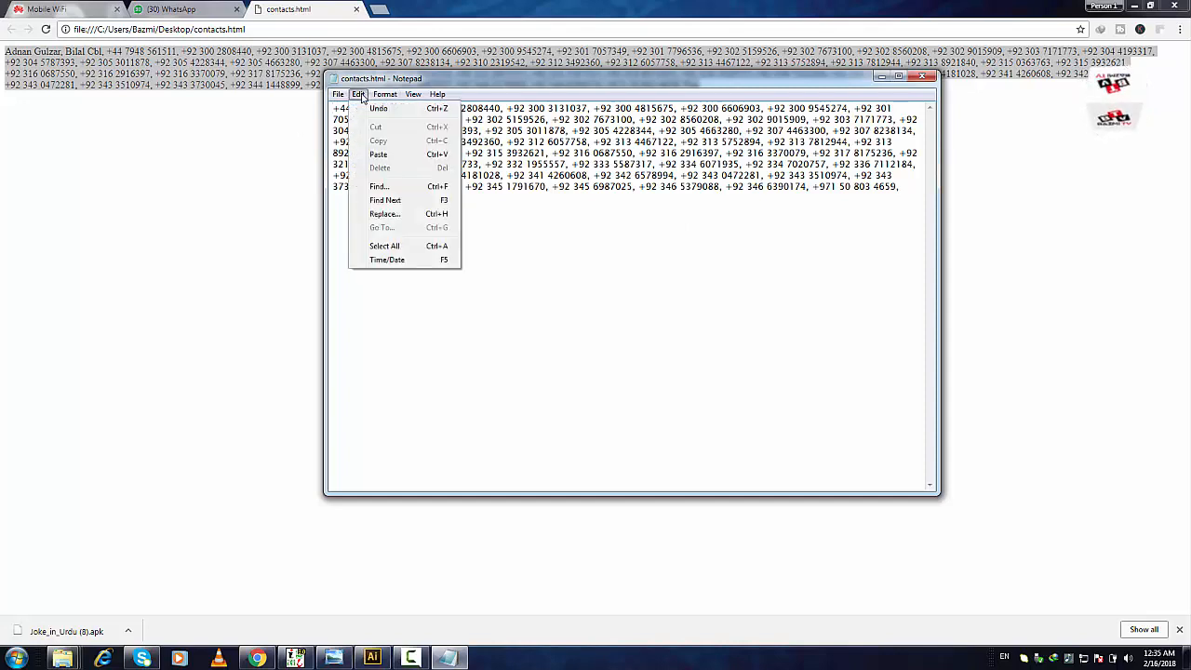
{"action": "left_click", "coordinate": [389, 215]}
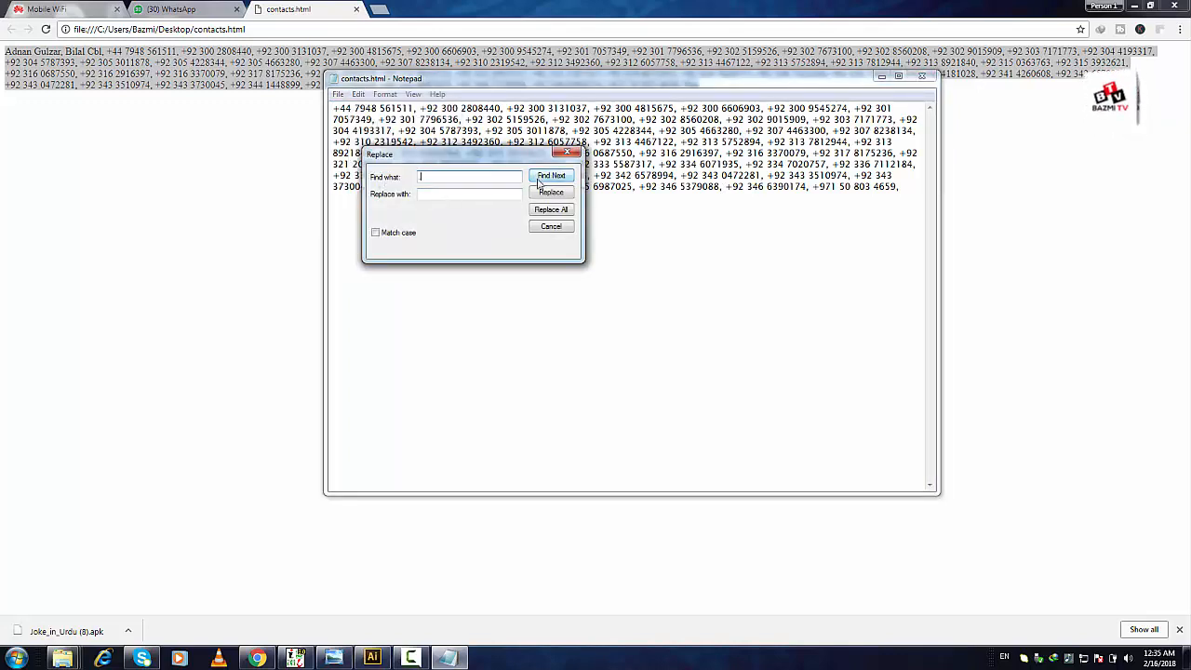
{"action": "left_click", "coordinate": [479, 176]}
{"action": "type", "text": ","}
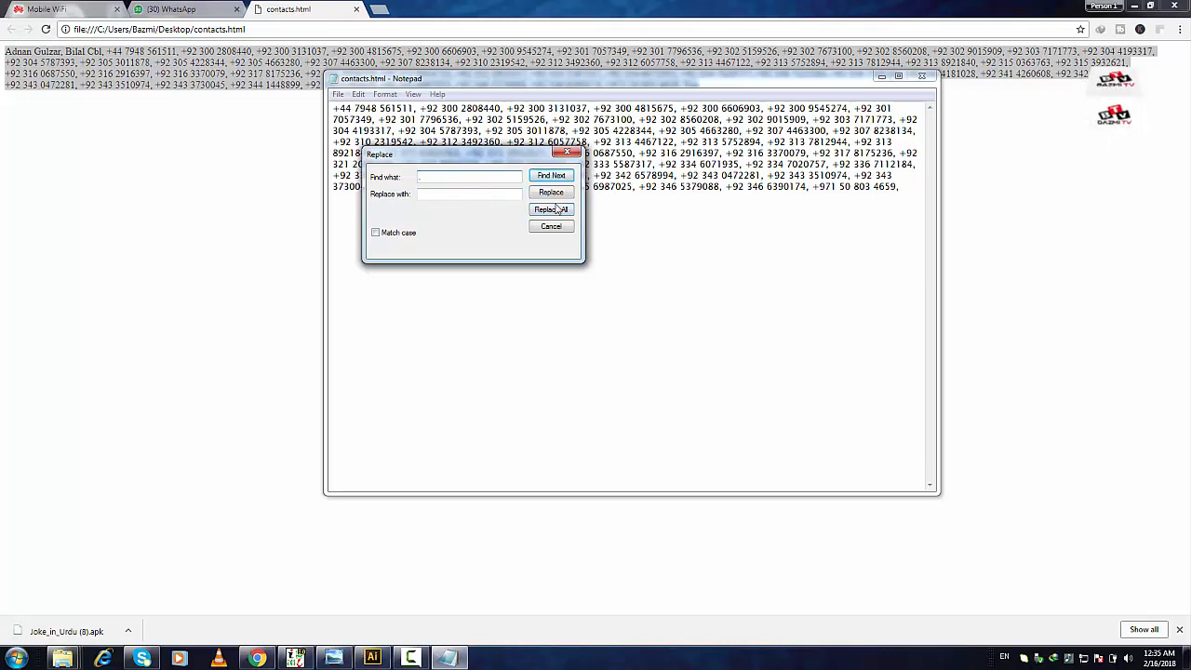
{"action": "left_click", "coordinate": [557, 209]}
{"action": "left_click", "coordinate": [569, 152]}
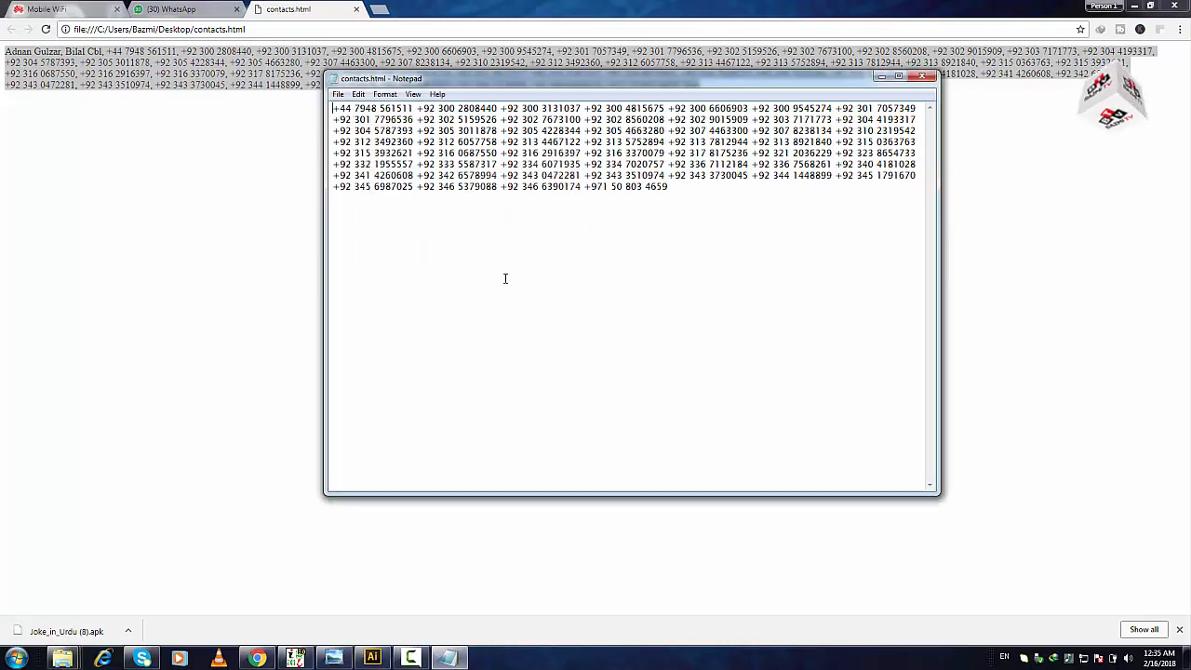
Put every phone number on its own line by replacing the space between neighbouring numbers with a line break throughout the list.
{"action": "left_click", "coordinate": [417, 109]}
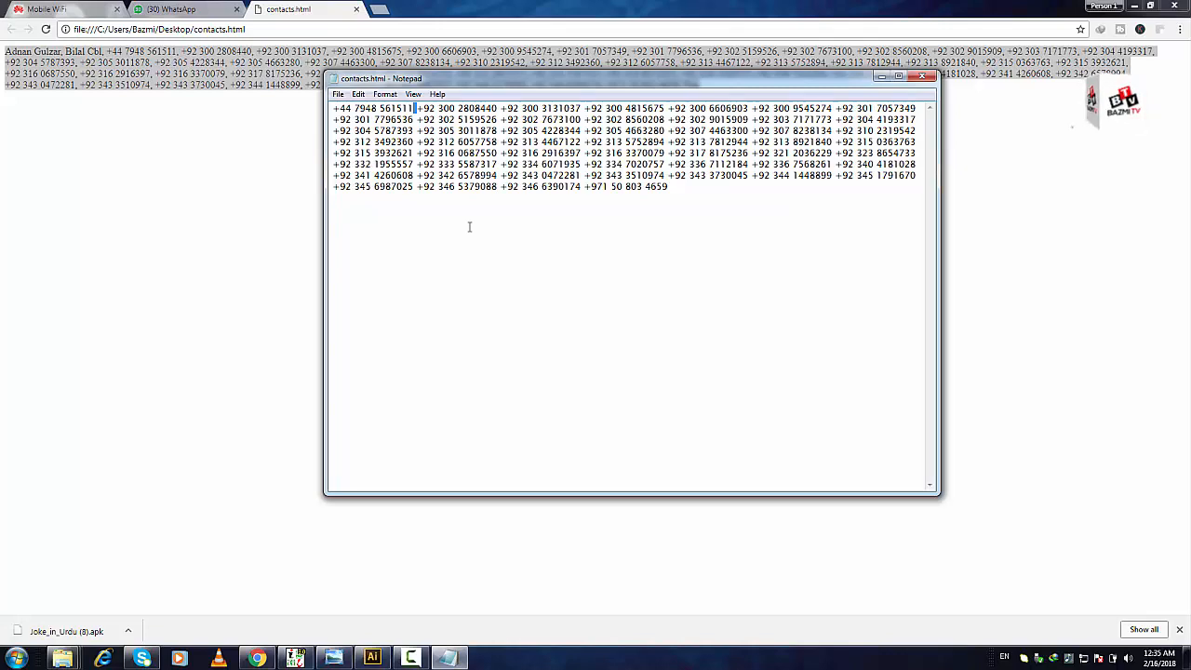
{"action": "key", "text": "Return"}
{"action": "left_click", "coordinate": [416, 120]}
{"action": "key", "text": "Return"}
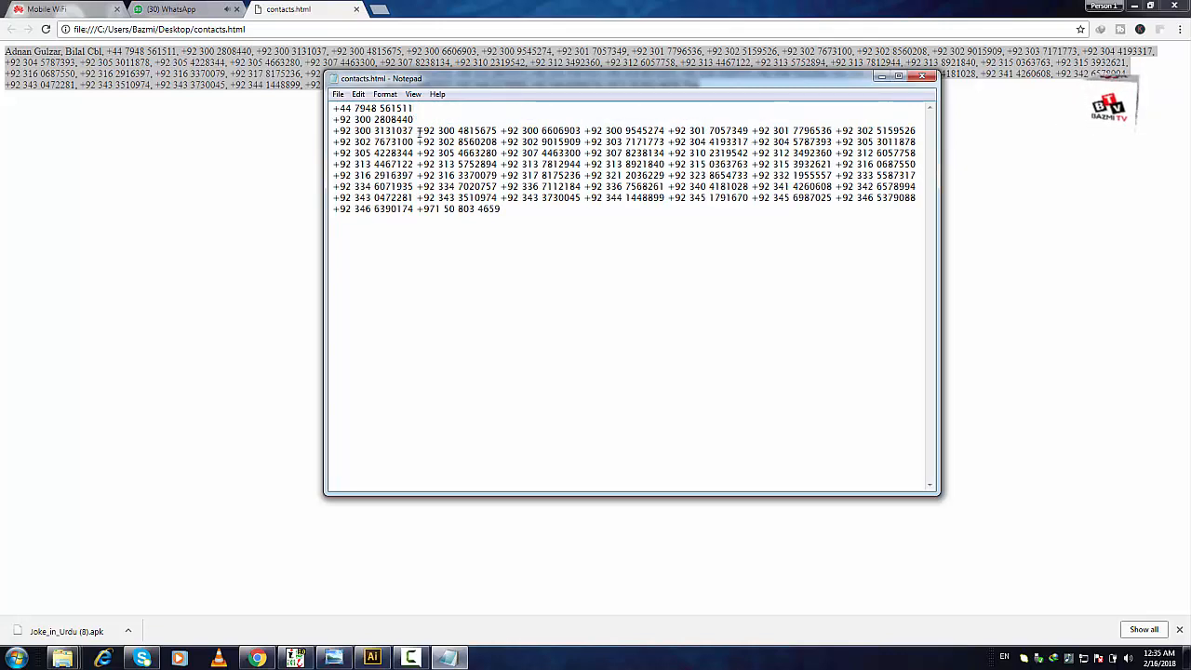
{"action": "left_click", "coordinate": [416, 131]}
{"action": "key", "text": "Return"}
{"action": "left_click", "coordinate": [416, 142]}
{"action": "key", "text": "Return"}
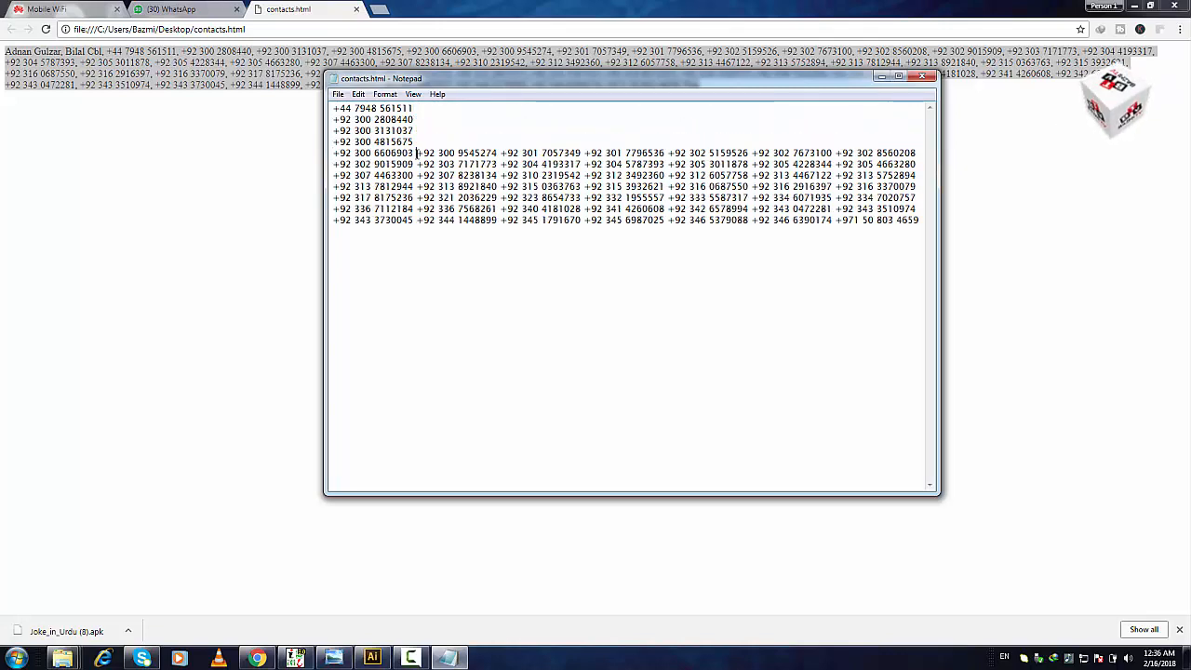
{"action": "left_click", "coordinate": [416, 153]}
{"action": "key", "text": "Return"}
{"action": "left_click", "coordinate": [415, 164]}
{"action": "key", "text": "Return"}
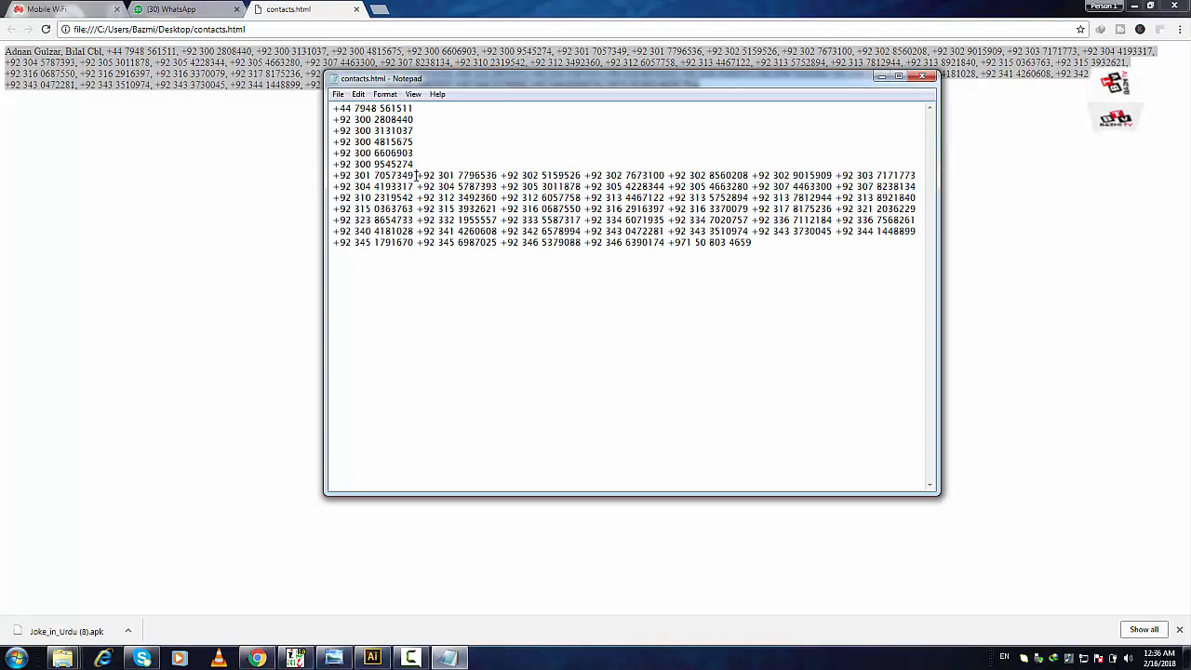
{"action": "left_click", "coordinate": [416, 176]}
{"action": "key", "text": "Return"}
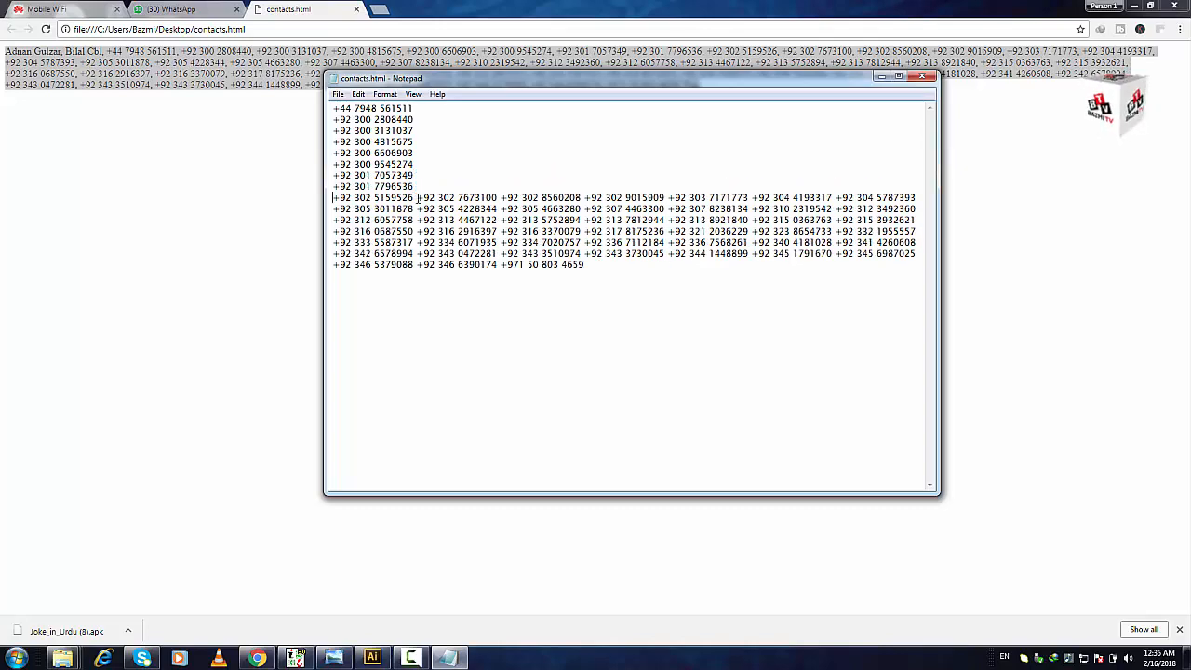
{"action": "left_click", "coordinate": [415, 197]}
{"action": "key", "text": "Return"}
{"action": "left_click", "coordinate": [415, 208]}
{"action": "key", "text": "Return"}
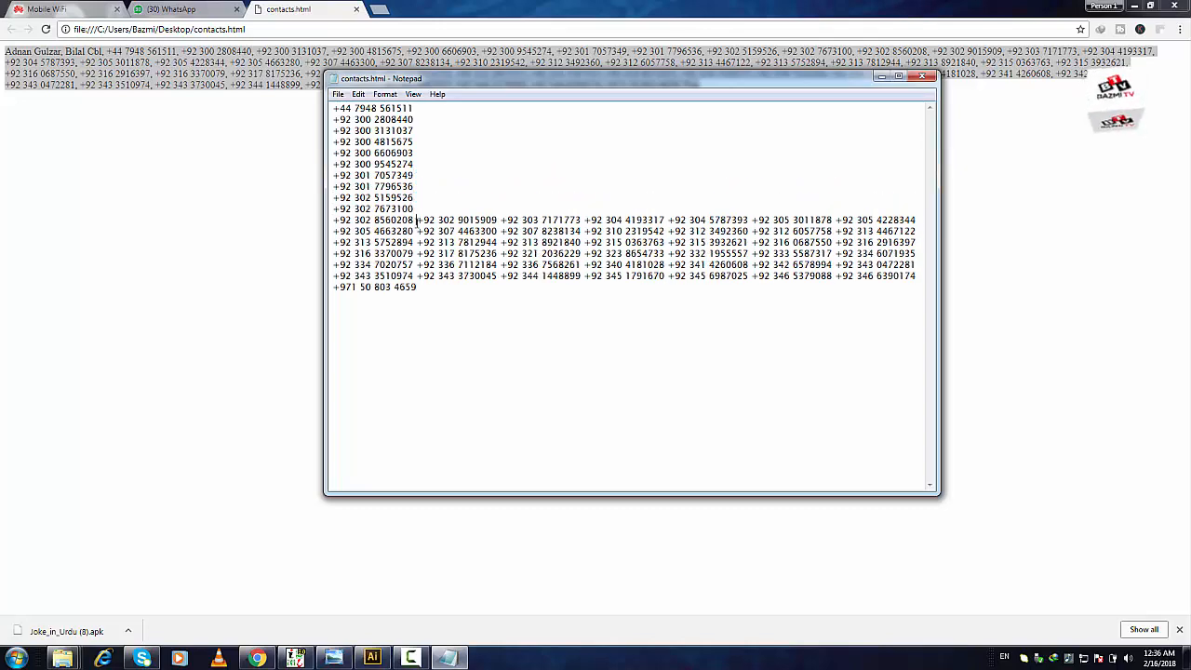
{"action": "left_click", "coordinate": [415, 219]}
{"action": "key", "text": "Return"}
{"action": "left_click", "coordinate": [415, 230]}
{"action": "key", "text": "Return"}
{"action": "left_click", "coordinate": [415, 242]}
{"action": "key", "text": "Return"}
{"action": "left_click", "coordinate": [415, 253]}
{"action": "key", "text": "Return"}
{"action": "left_click", "coordinate": [415, 287]}
{"action": "key", "text": "Return"}
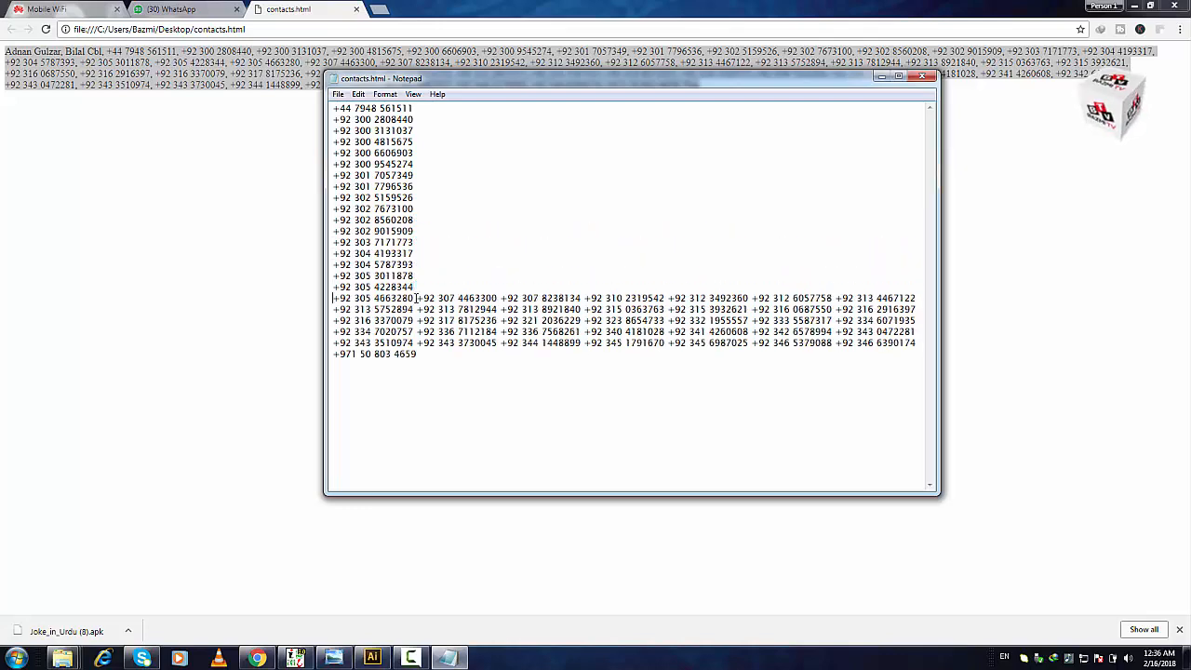
{"action": "left_click", "coordinate": [415, 298]}
{"action": "key", "text": "Return"}
{"action": "left_click", "coordinate": [415, 308]}
{"action": "key", "text": "Return"}
{"action": "left_click", "coordinate": [415, 320]}
{"action": "key", "text": "Return"}
{"action": "key", "text": "Return"}
{"action": "left_click", "coordinate": [415, 365]}
{"action": "key", "text": "Return"}
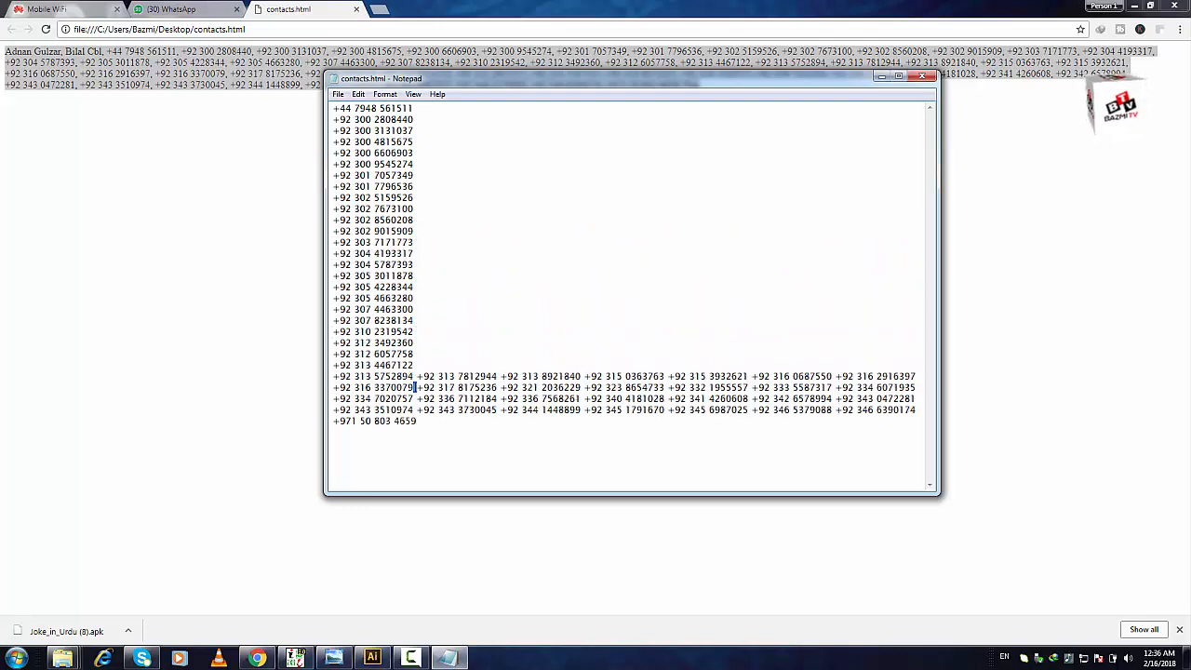
{"action": "left_click", "coordinate": [415, 376]}
{"action": "key", "text": "Return"}
{"action": "left_click", "coordinate": [415, 387]}
{"action": "key", "text": "Return"}
{"action": "left_click", "coordinate": [415, 398]}
{"action": "key", "text": "Return"}
{"action": "left_click", "coordinate": [415, 432]}
{"action": "key", "text": "Return"}
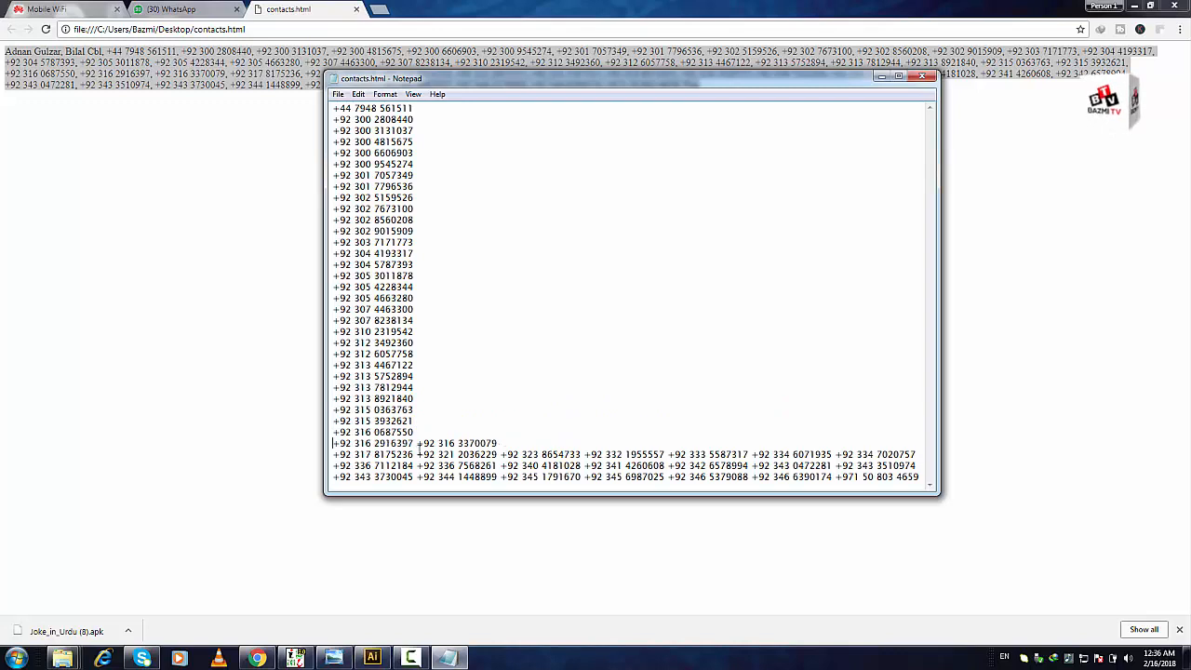
{"action": "left_click", "coordinate": [415, 443]}
{"action": "key", "text": "Return"}
{"action": "key", "text": "Return"}
{"action": "left_click", "coordinate": [415, 454]}
{"action": "key", "text": "Return"}
{"action": "left_click", "coordinate": [417, 467]}
{"action": "key", "text": "Return"}
{"action": "left_click", "coordinate": [418, 466]}
{"action": "key", "text": "Return"}
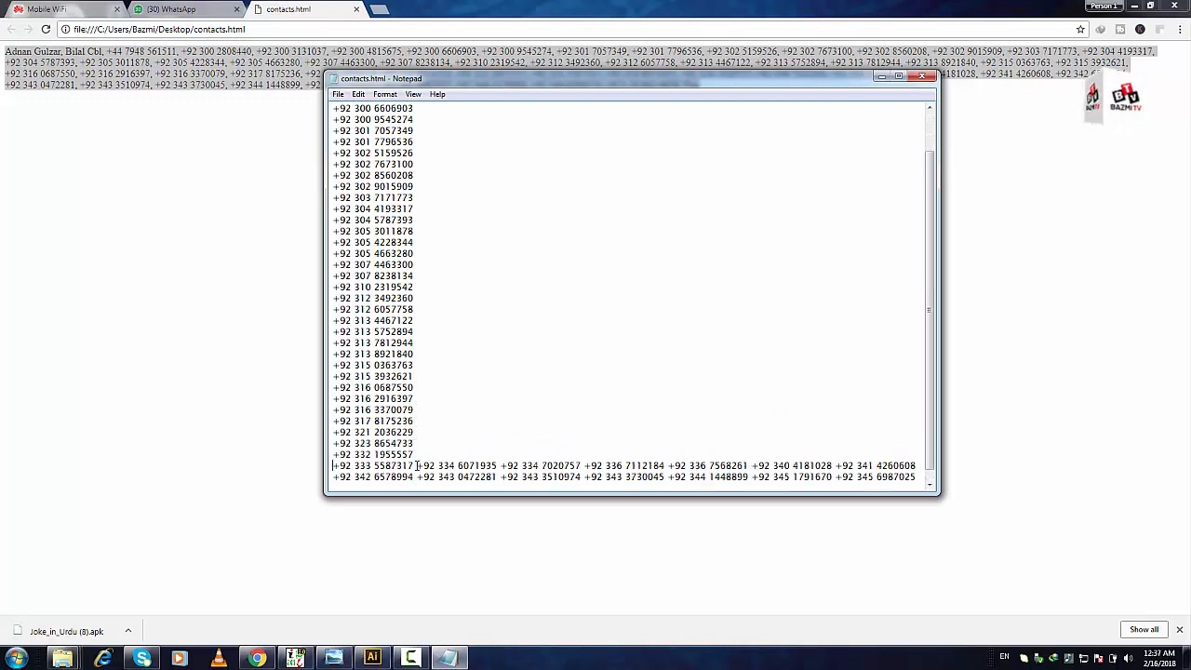
{"action": "left_click", "coordinate": [418, 466]}
{"action": "key", "text": "Return"}
{"action": "left_click", "coordinate": [418, 466]}
{"action": "key", "text": "Return"}
{"action": "left_click", "coordinate": [415, 464]}
{"action": "key", "text": "Return"}
{"action": "left_click", "coordinate": [416, 467]}
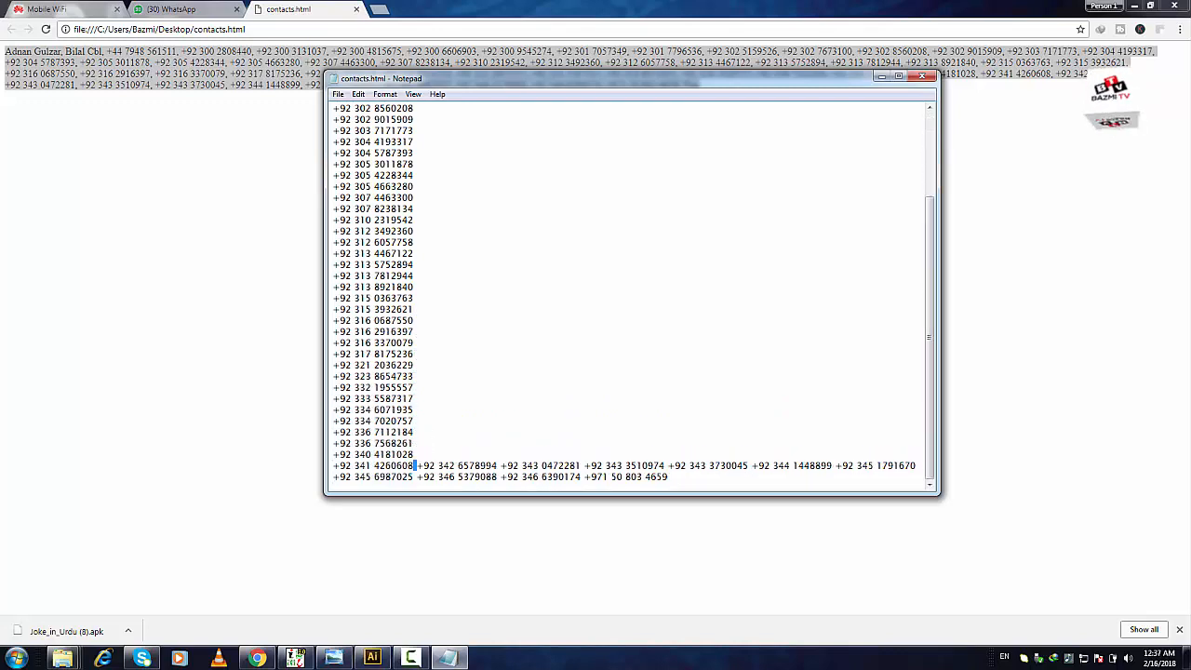
{"action": "key", "text": "Return"}
{"action": "left_click", "coordinate": [417, 467]}
{"action": "key", "text": "Return"}
{"action": "left_click", "coordinate": [418, 467]}
{"action": "key", "text": "Return"}
{"action": "key", "text": "Return"}
{"action": "left_click", "coordinate": [418, 477]}
{"action": "key", "text": "Return"}
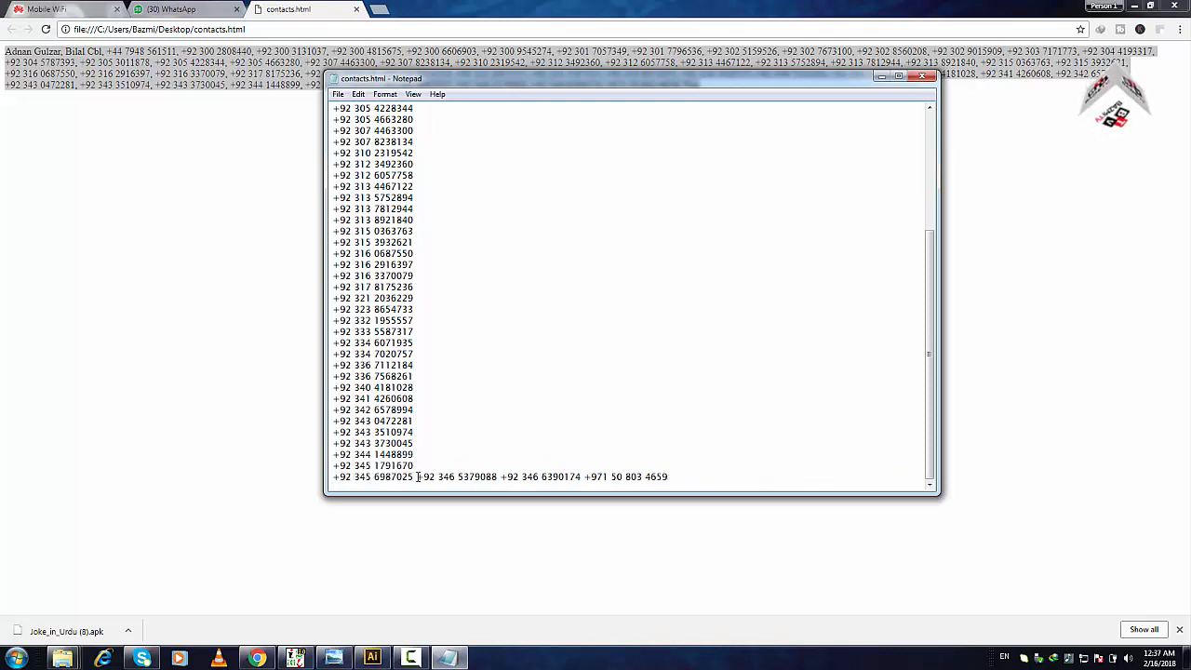
{"action": "left_click", "coordinate": [417, 476]}
{"action": "key", "text": "Return"}
Enlarge the Notepad window and delete the extra space before the last four digits of the final number.
{"action": "scroll", "coordinate": [418, 477], "scroll_direction": "up", "scroll_amount": 7}
{"action": "left_click_drag", "start_coordinate": [939, 475], "coordinate": [1005, 484]}
{"action": "left_click_drag", "start_coordinate": [958, 495], "coordinate": [960, 621]}
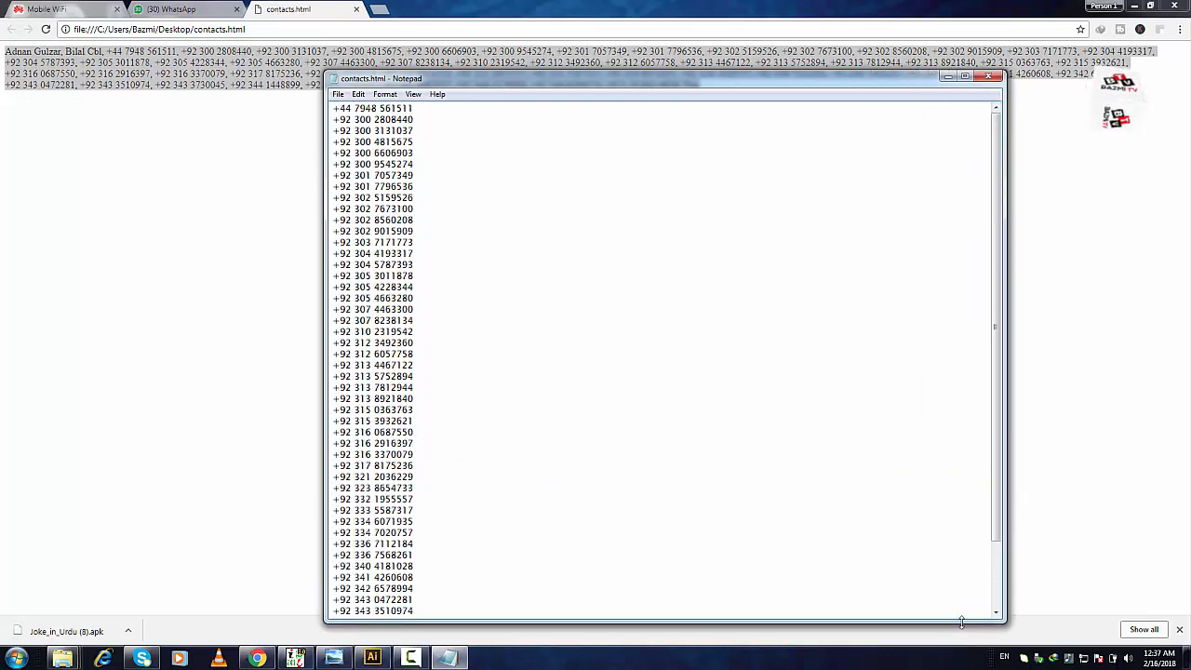
{"action": "left_click_drag", "start_coordinate": [997, 335], "coordinate": [996, 387]}
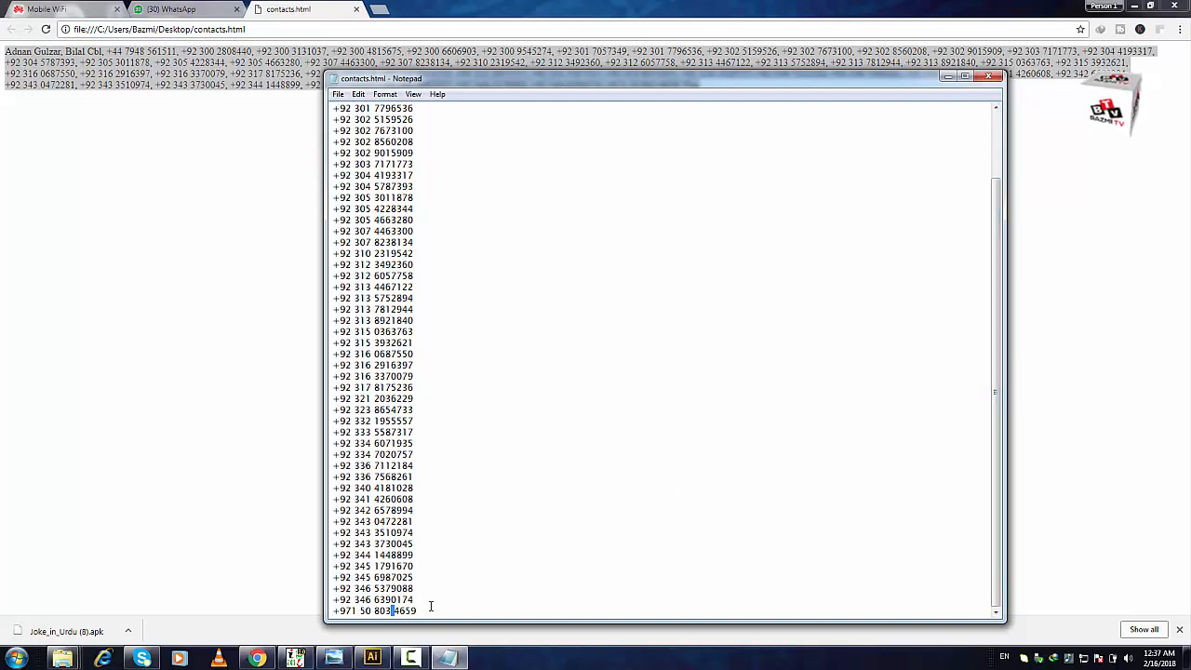
{"action": "key", "text": "Delete"}
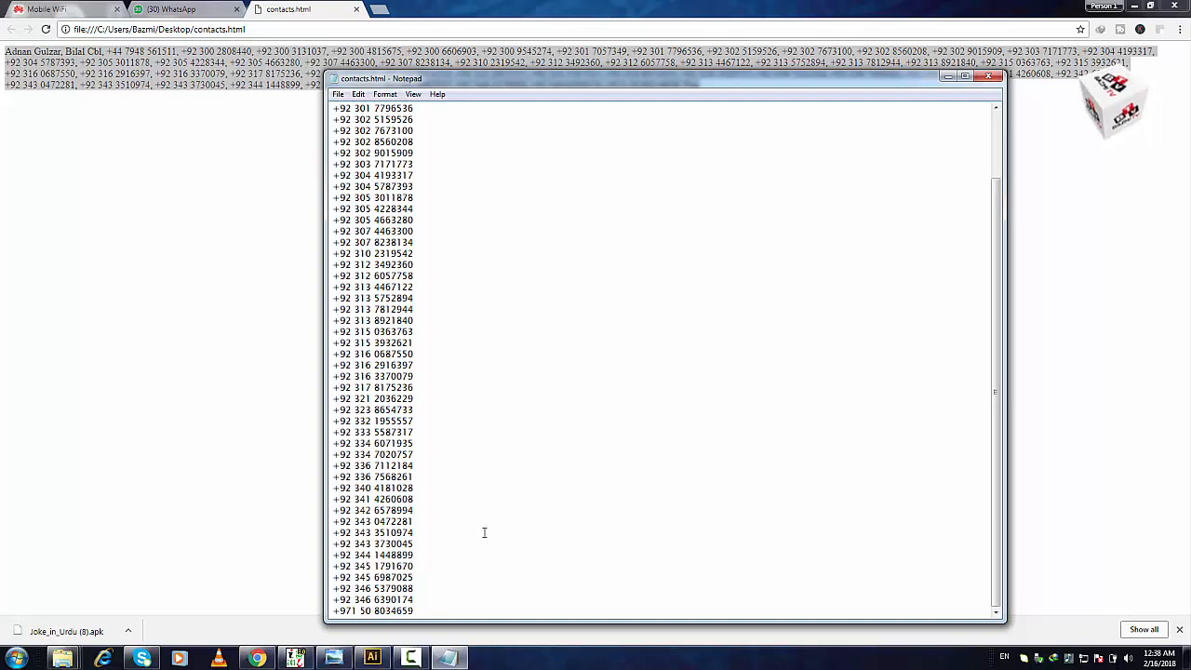
Remove all spaces inside the phone numbers by replacing every space with nothing.
{"action": "scroll", "coordinate": [373, 337], "scroll_direction": "up", "scroll_amount": 3}
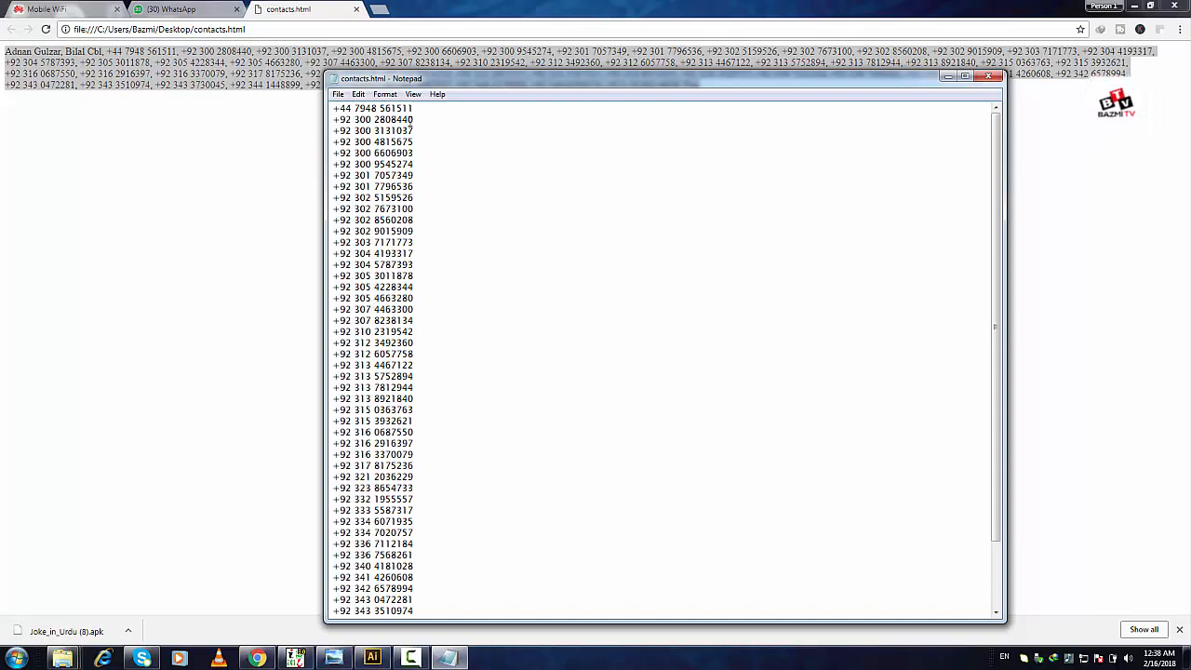
{"action": "left_click_drag", "start_coordinate": [410, 124], "coordinate": [415, 288]}
{"action": "left_click", "coordinate": [381, 222]}
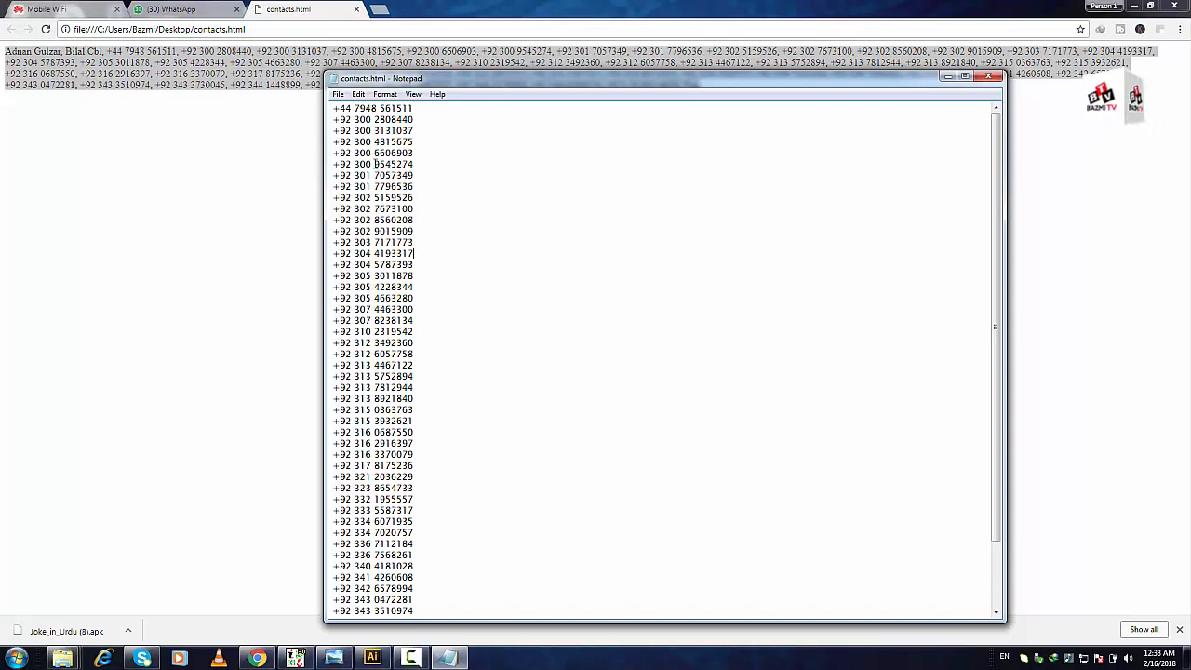
{"action": "left_click", "coordinate": [358, 93]}
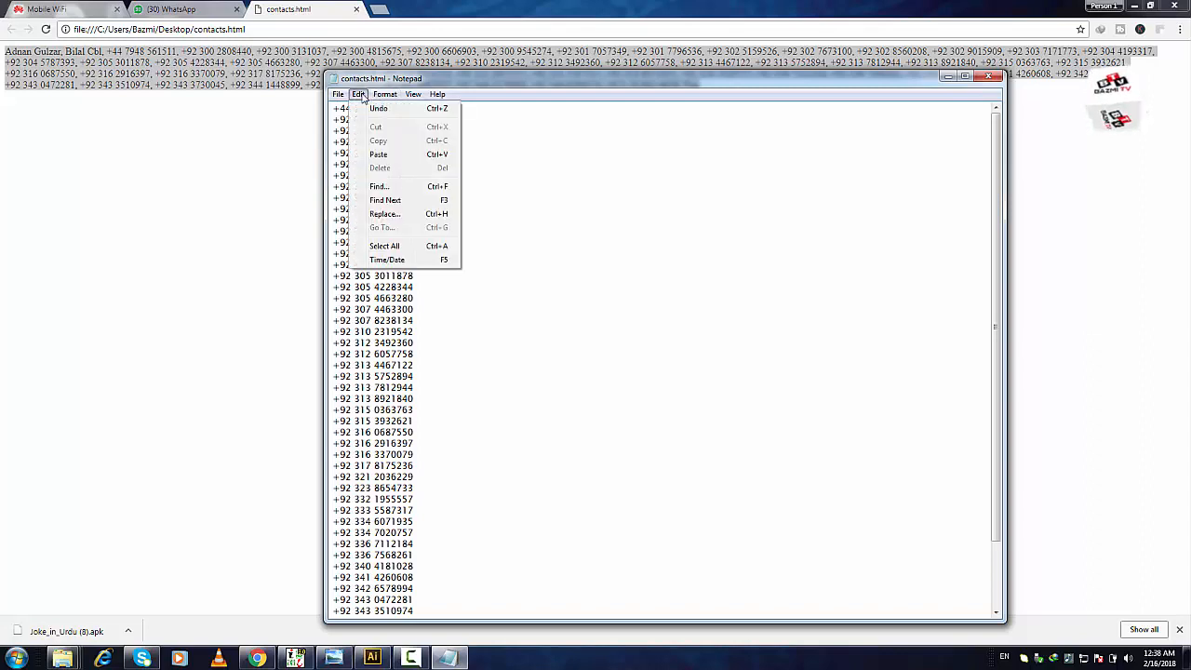
{"action": "left_click", "coordinate": [384, 214]}
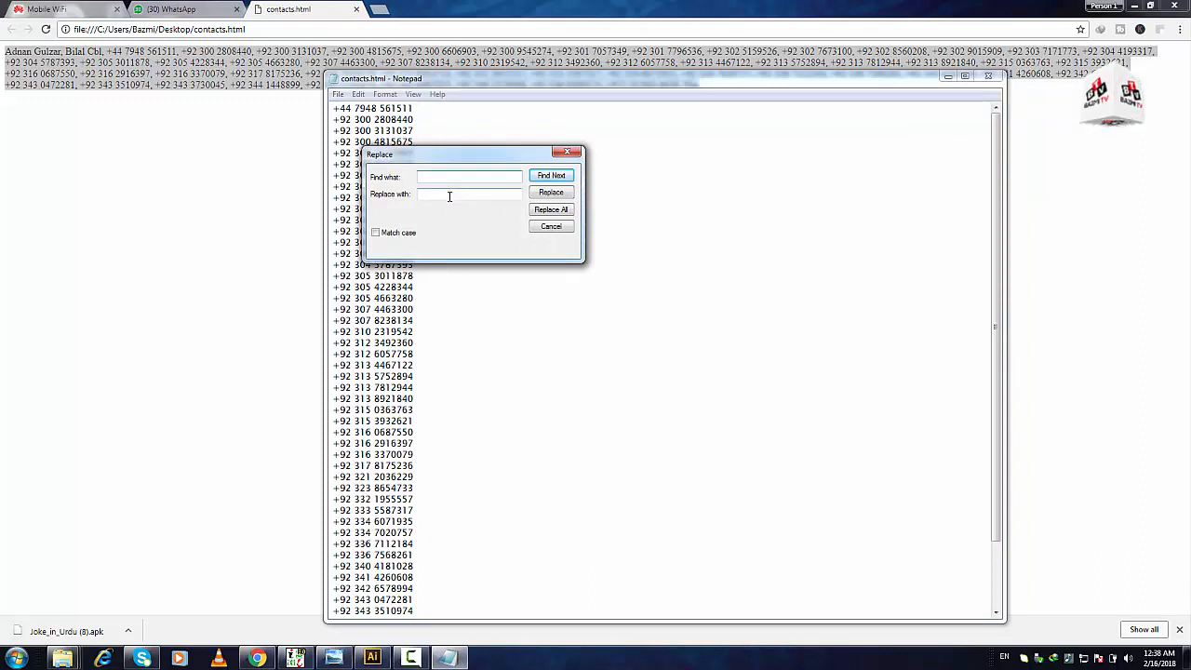
{"action": "left_click", "coordinate": [549, 210]}
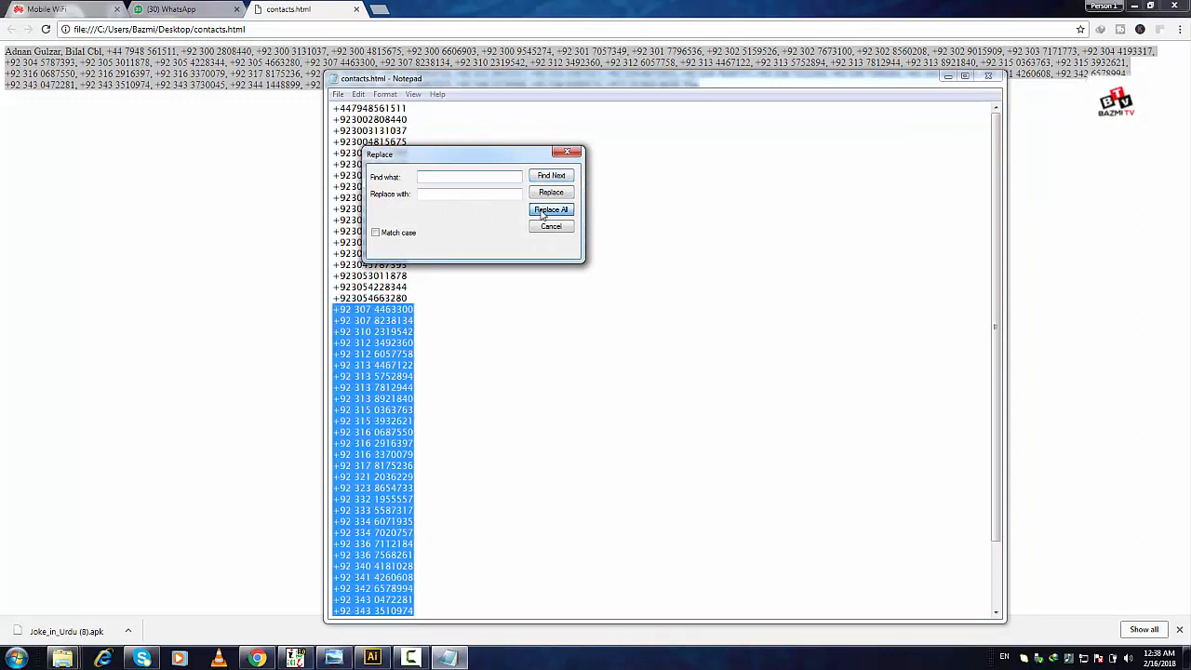
{"action": "left_click", "coordinate": [566, 154]}
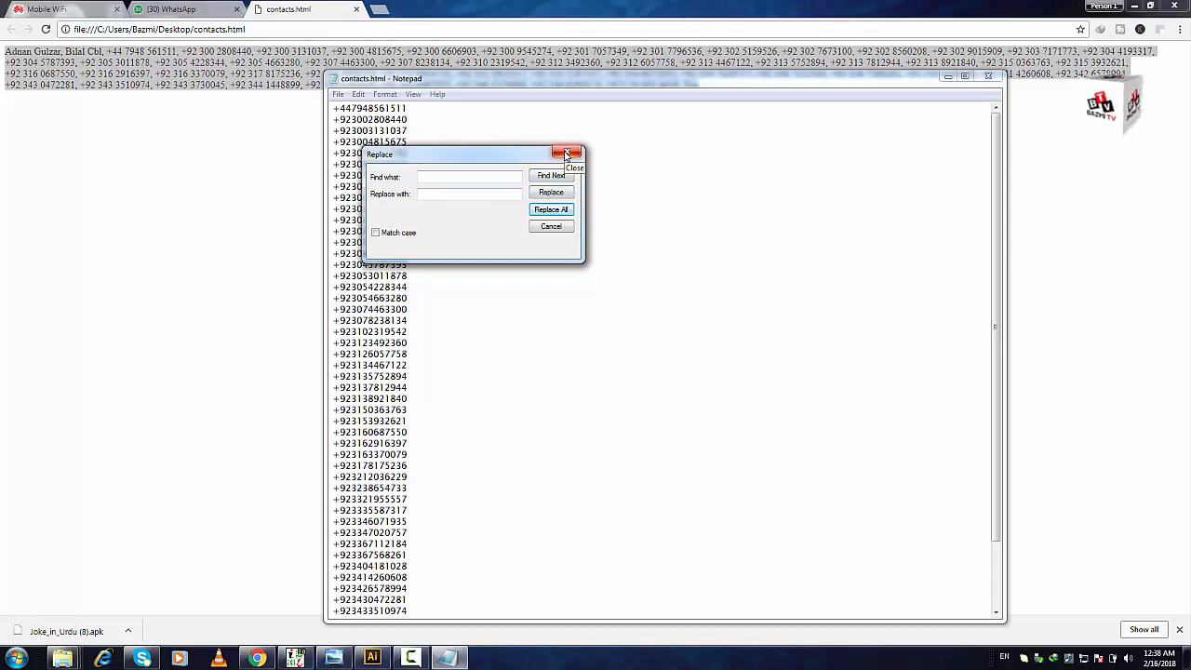
Save the cleaned number list to the desktop as a separate file named contacts.text.
{"action": "scroll", "coordinate": [554, 249], "scroll_direction": "down", "scroll_amount": 3}
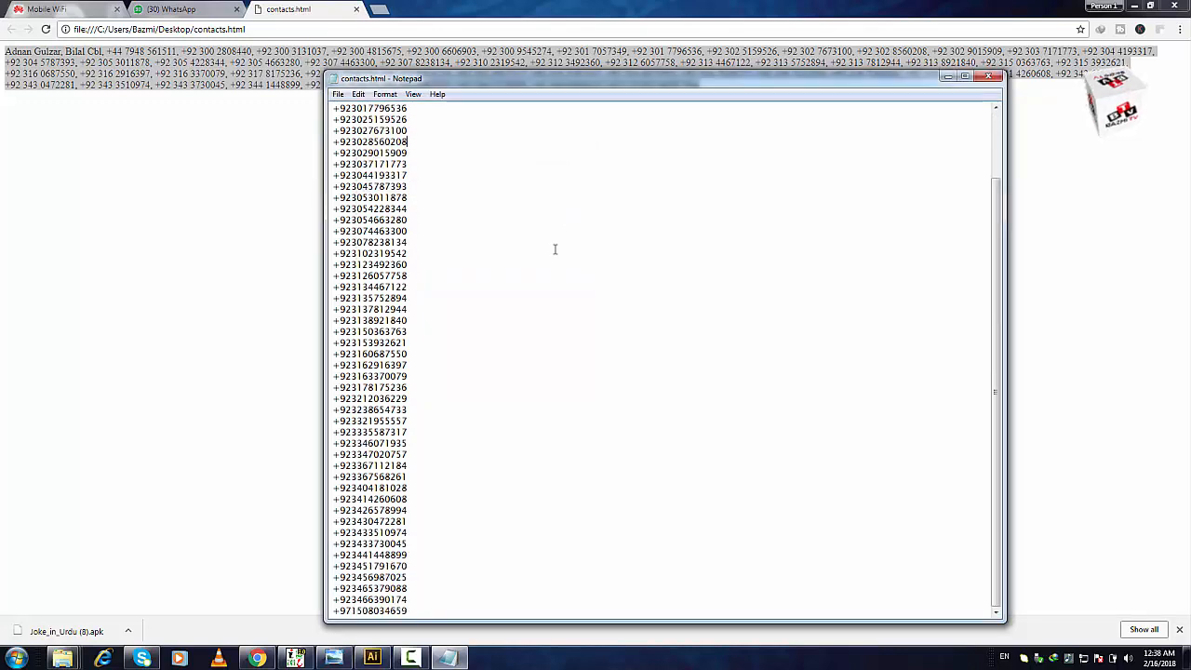
{"action": "scroll", "coordinate": [554, 249], "scroll_direction": "up", "scroll_amount": 3}
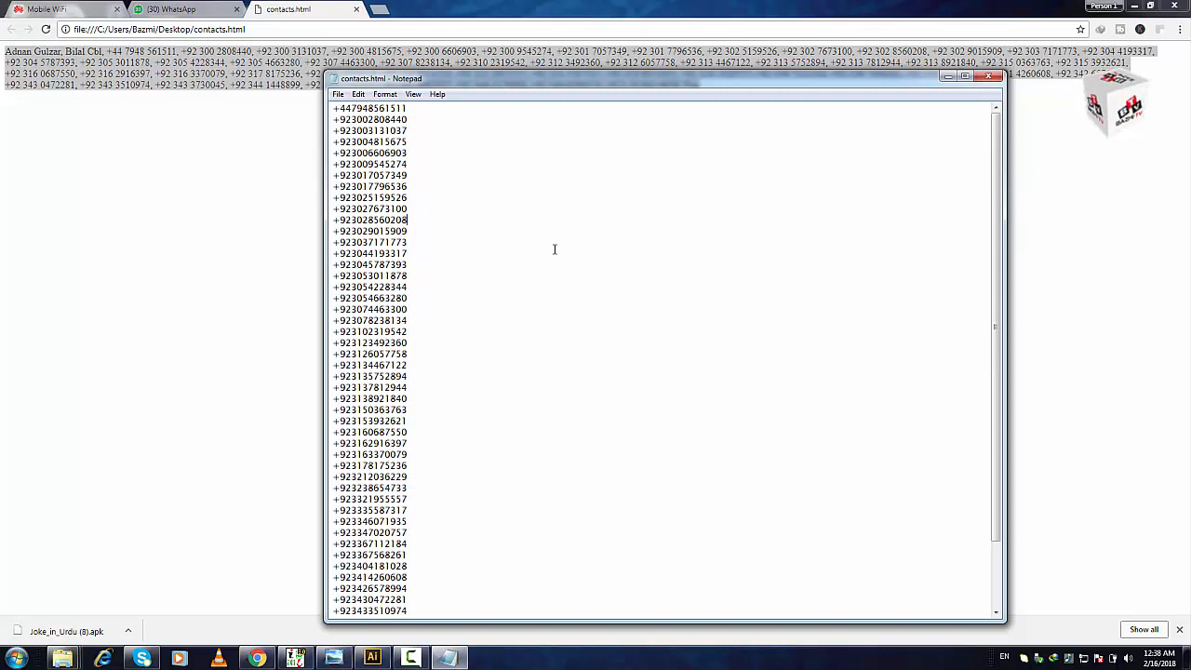
{"action": "scroll", "coordinate": [554, 249], "scroll_direction": "down", "scroll_amount": 2}
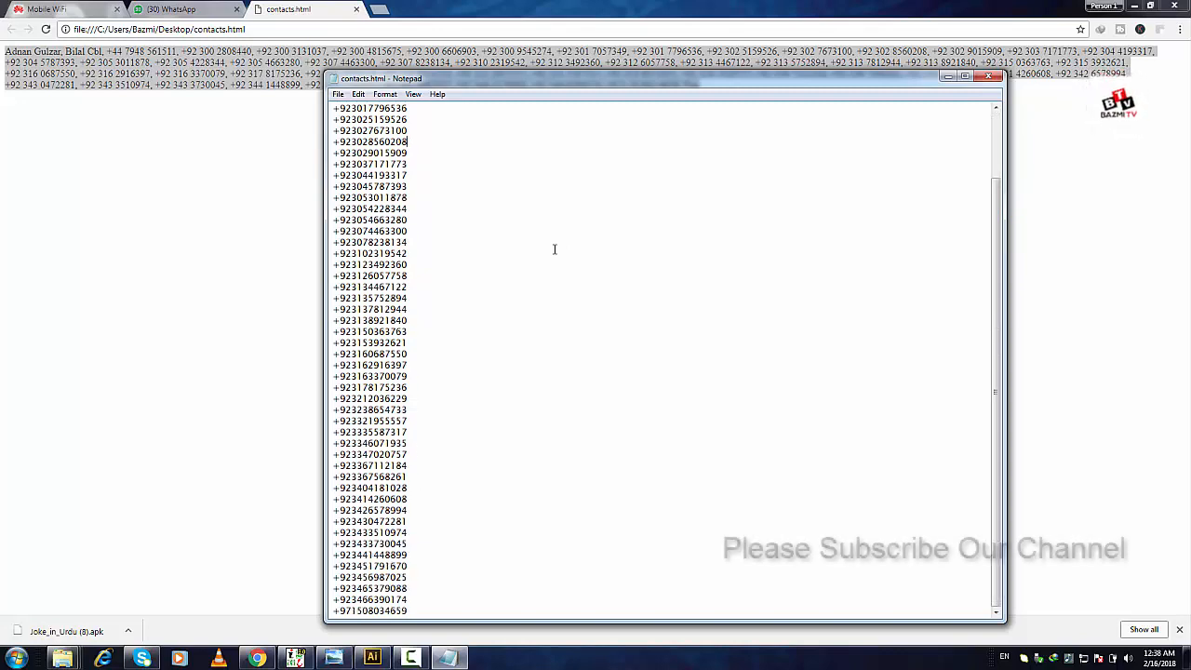
{"action": "left_click", "coordinate": [339, 95]}
{"action": "left_click", "coordinate": [364, 149]}
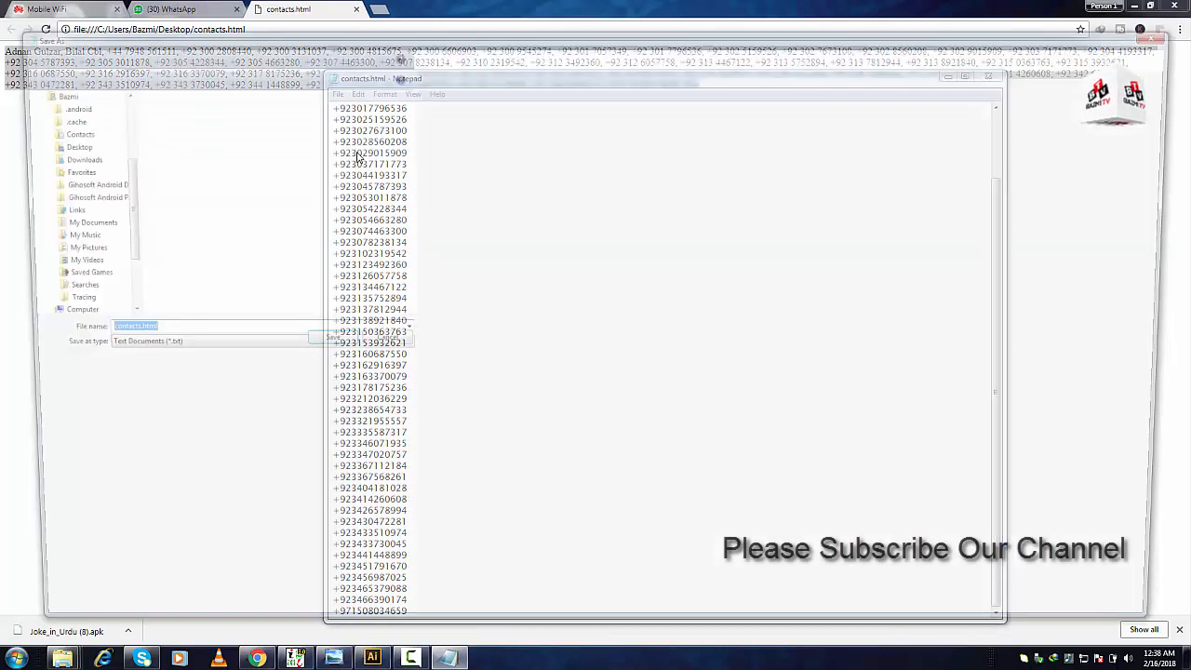
{"action": "left_click", "coordinate": [151, 580]}
{"action": "left_click_drag", "start_coordinate": [148, 580], "coordinate": [118, 581]}
{"action": "type", "text": "t"}
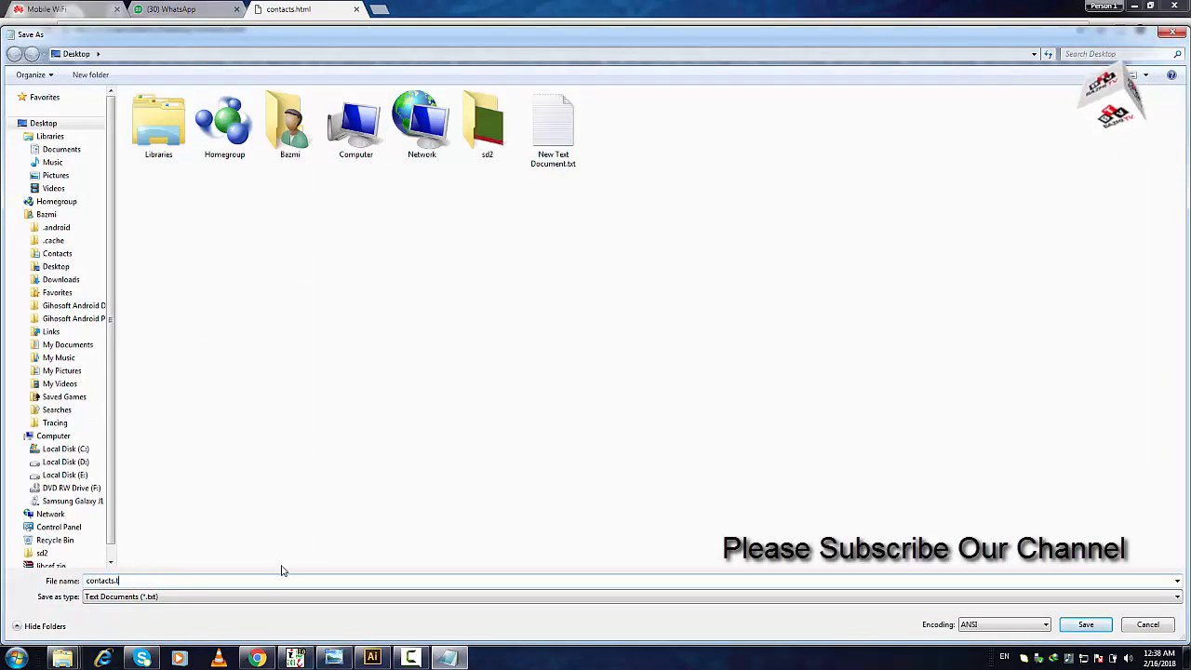
{"action": "type", "text": "ext"}
{"action": "key", "text": "Return"}
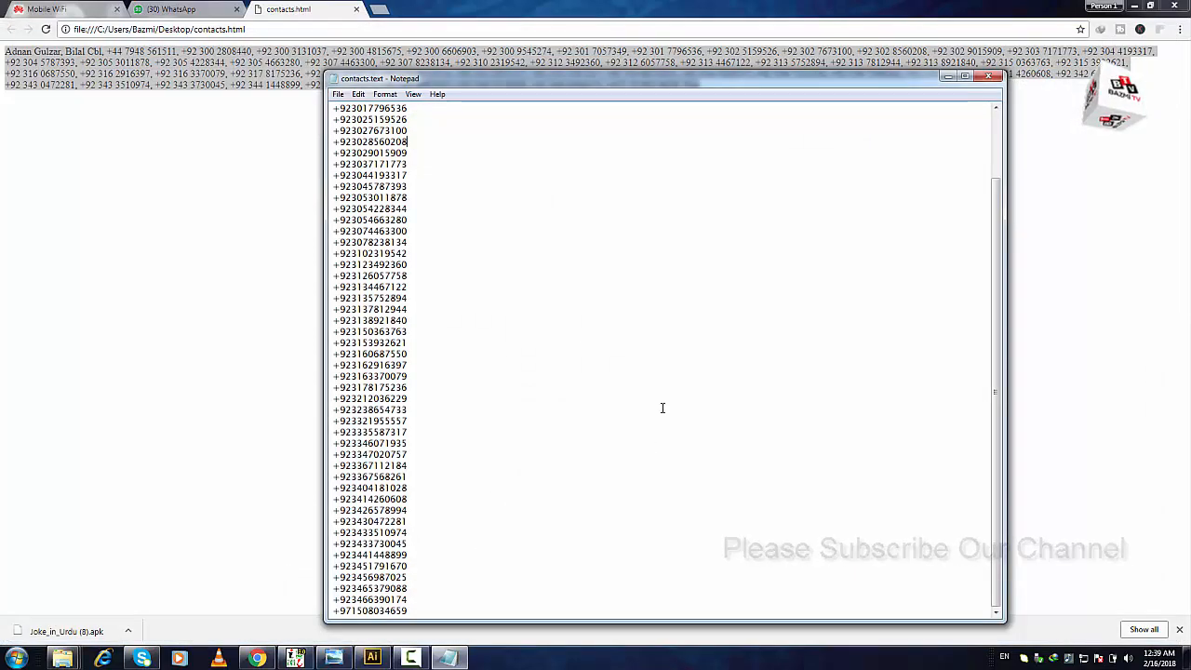
Close Notepad, minimize the browser and rename contacts.text on the desktop to contacts.txt.
{"action": "left_click", "coordinate": [988, 78]}
{"action": "left_click", "coordinate": [1134, 6]}
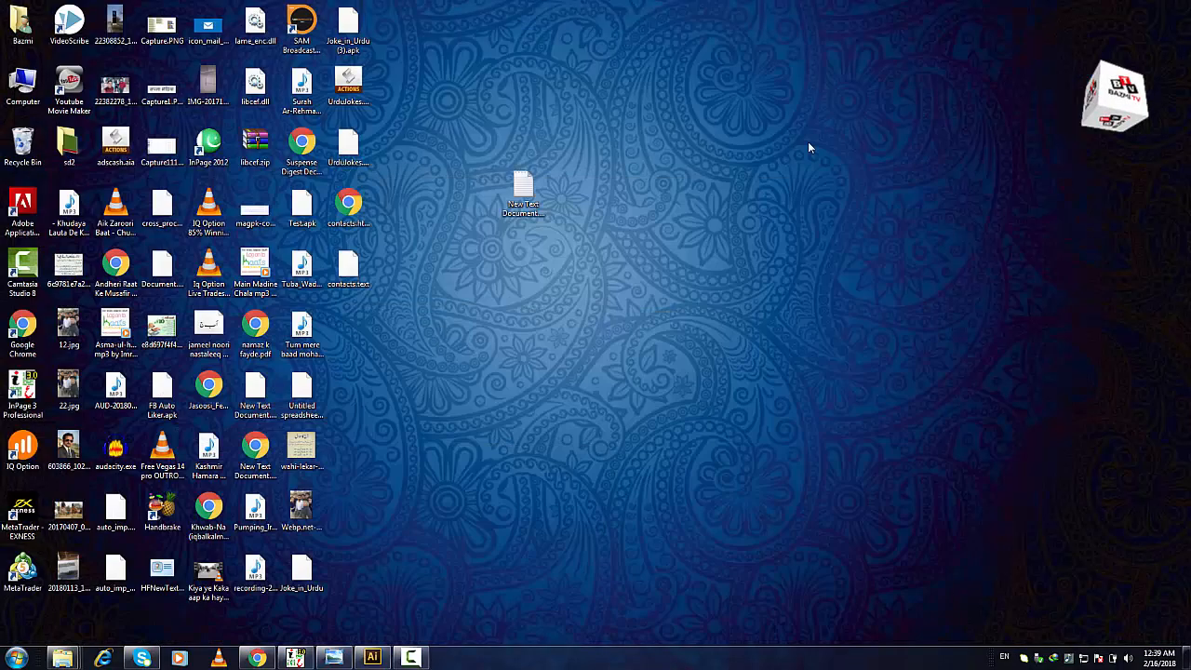
{"action": "right_click", "coordinate": [353, 286]}
{"action": "left_click", "coordinate": [380, 516]}
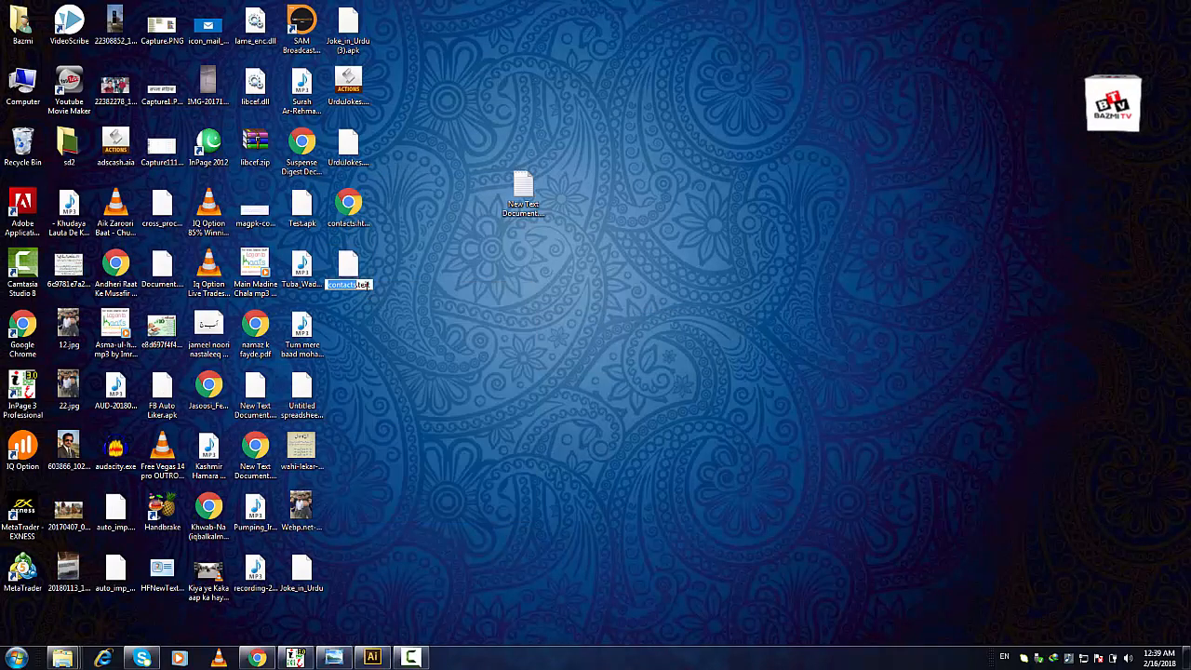
{"action": "left_click", "coordinate": [365, 284]}
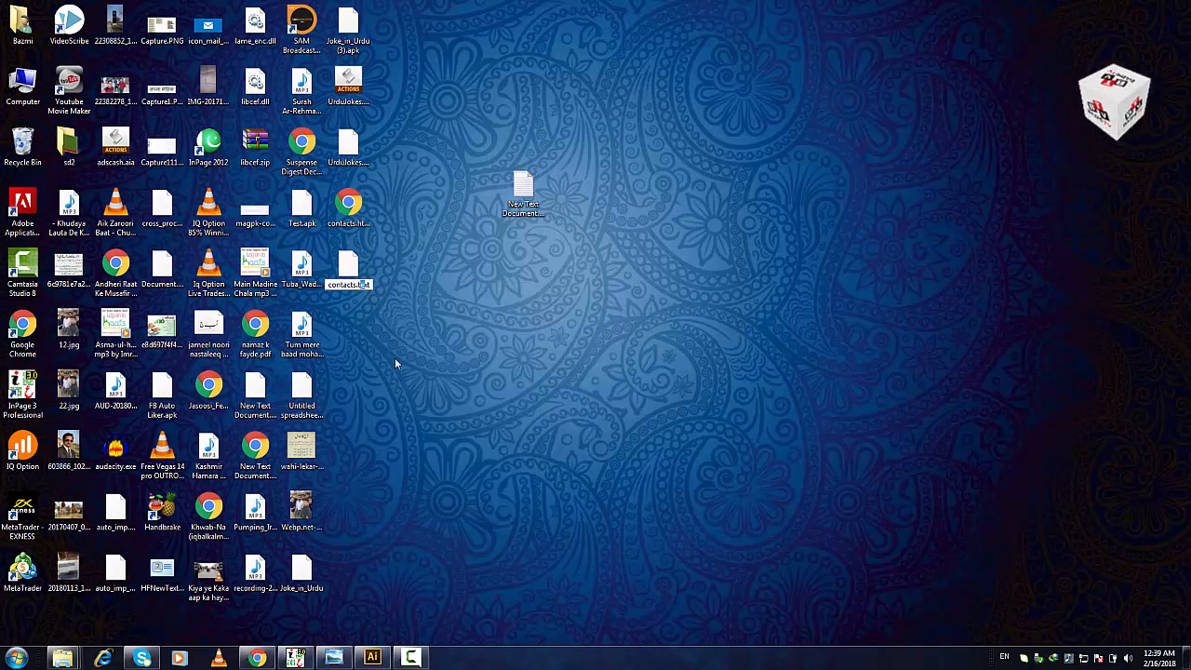
{"action": "key", "text": "BackSpace"}
{"action": "key", "text": "Return"}
{"action": "left_click", "coordinate": [637, 335]}
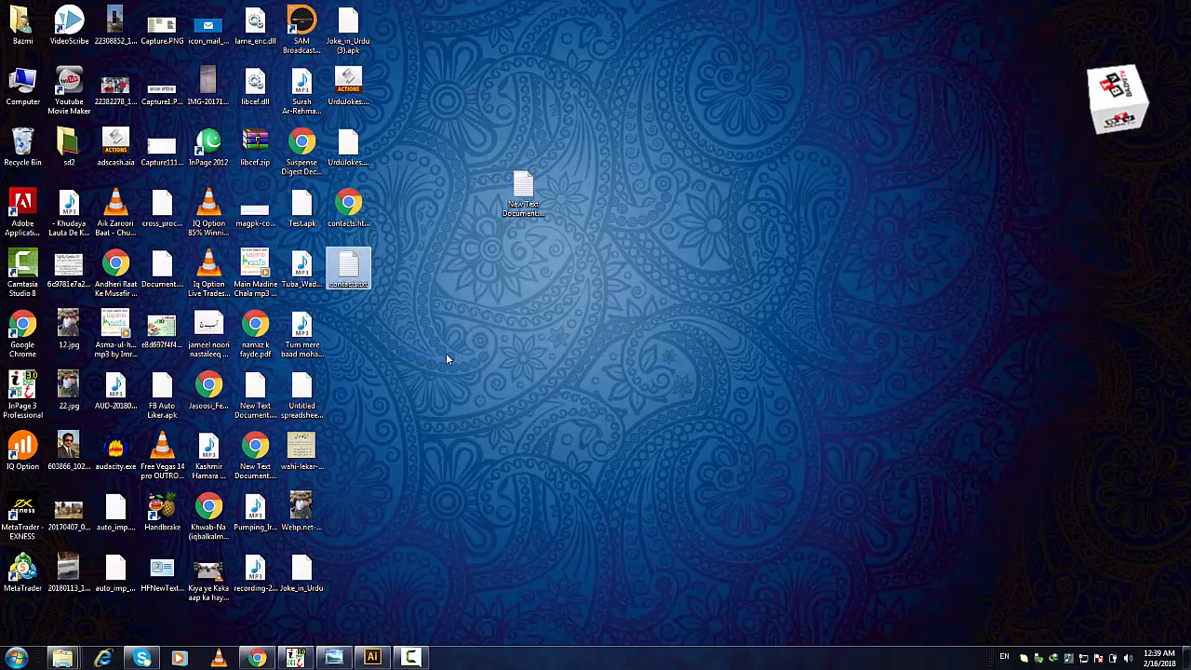
Open contacts.txt from the desktop and check the number list from beginning to end.
{"action": "key", "text": "Return"}
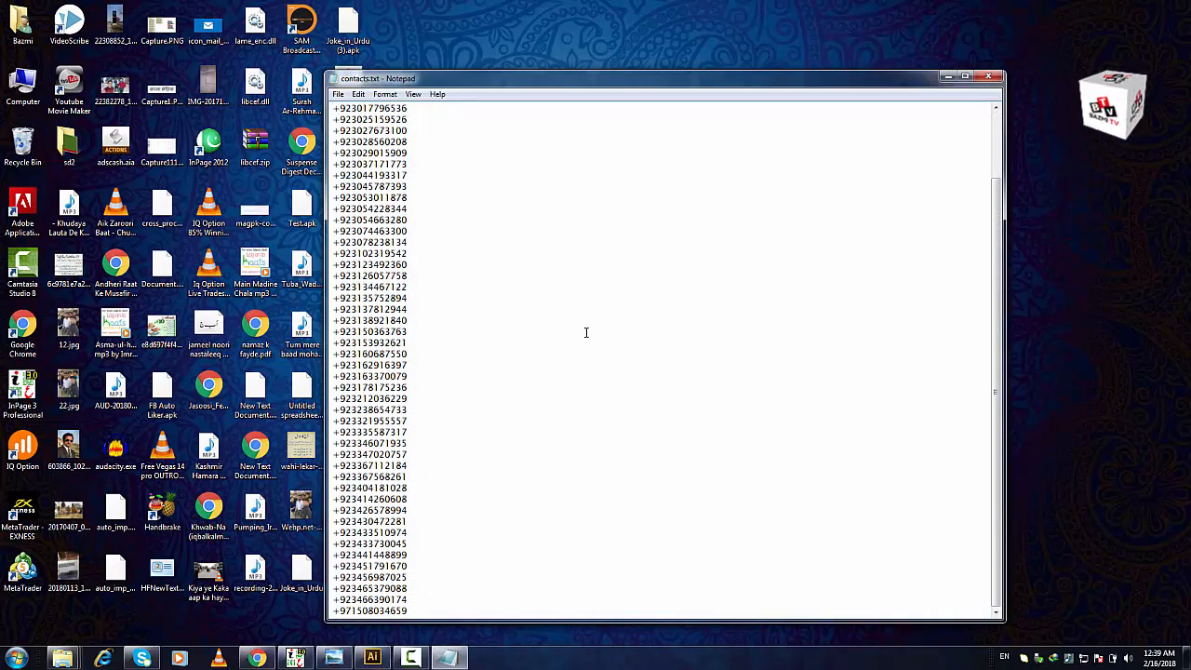
{"action": "scroll", "coordinate": [586, 332], "scroll_direction": "up", "scroll_amount": 3}
{"action": "scroll", "coordinate": [587, 332], "scroll_direction": "down", "scroll_amount": 3}
{"action": "scroll", "coordinate": [586, 332], "scroll_direction": "up", "scroll_amount": 3}
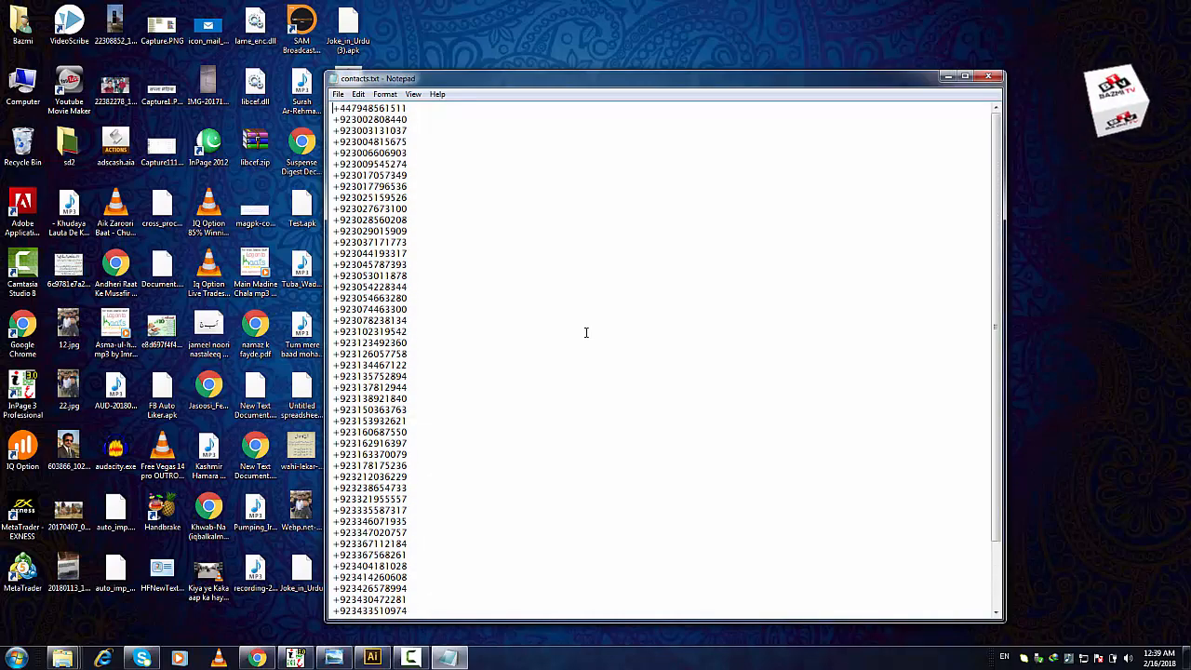
{"action": "scroll", "coordinate": [586, 332], "scroll_direction": "down", "scroll_amount": 7}
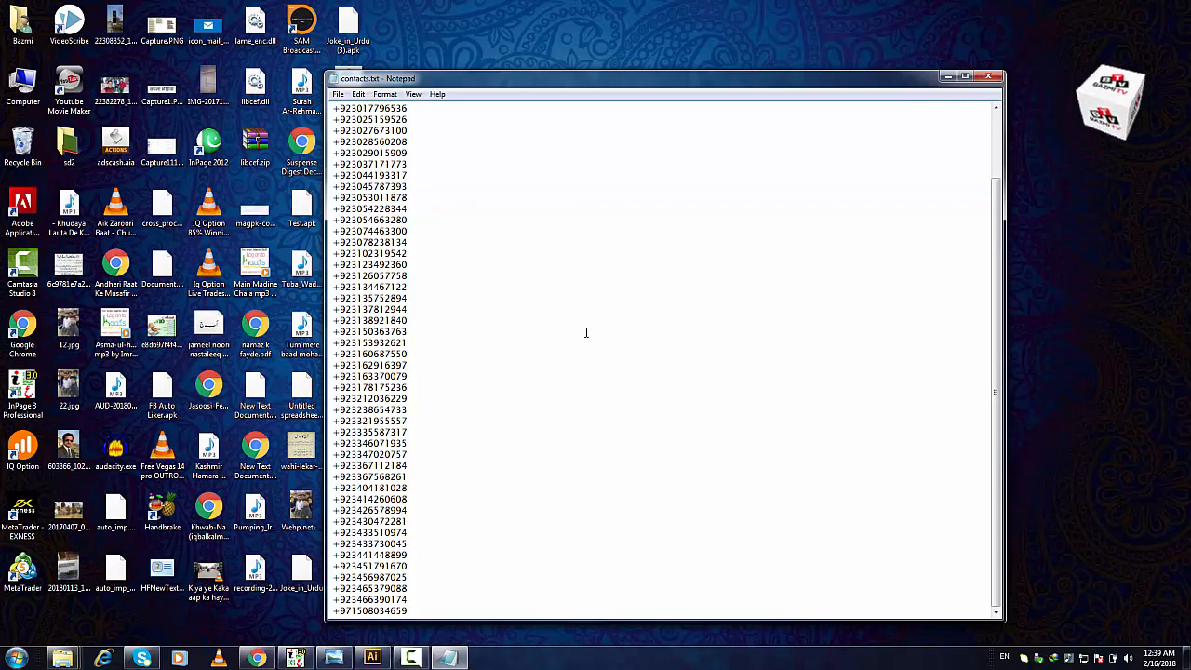
{"action": "left_click", "coordinate": [988, 76]}
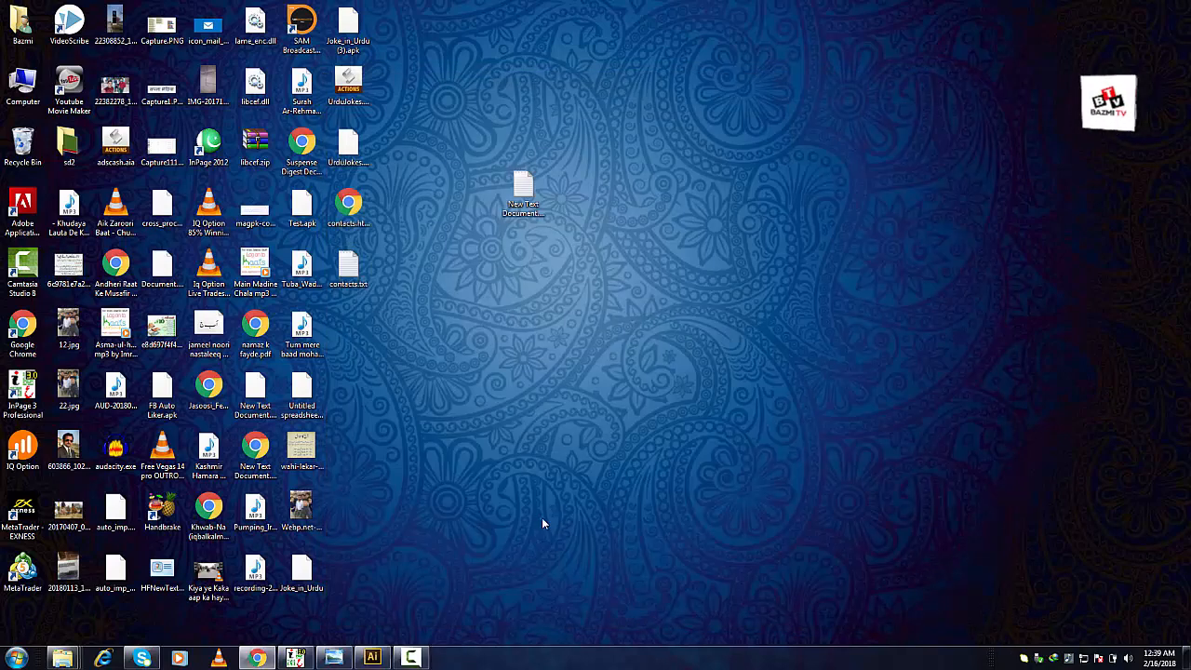
{"action": "double_click", "coordinate": [344, 272]}
{"action": "scroll", "coordinate": [430, 318], "scroll_direction": "down", "scroll_amount": 3}
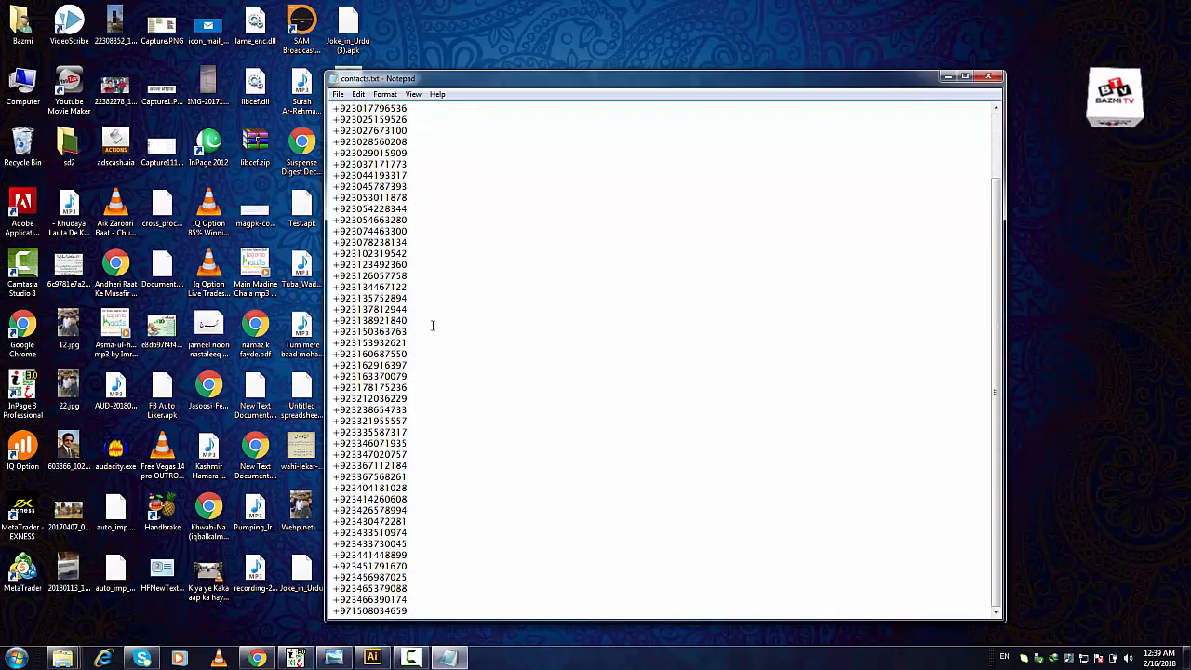